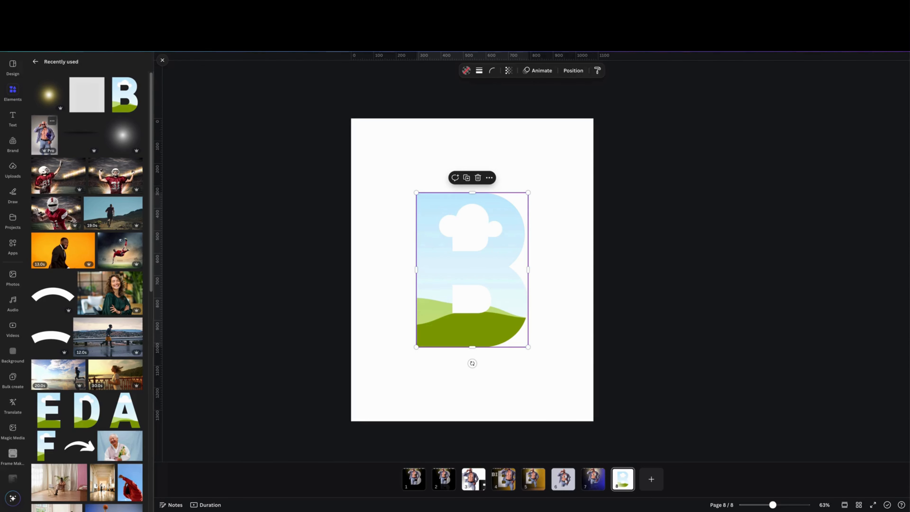
Step: Add the recently used photo of the man in sunglasses and place it beside the letter B frame, shifting the frame toward the page's left edge
left_click(45, 135)
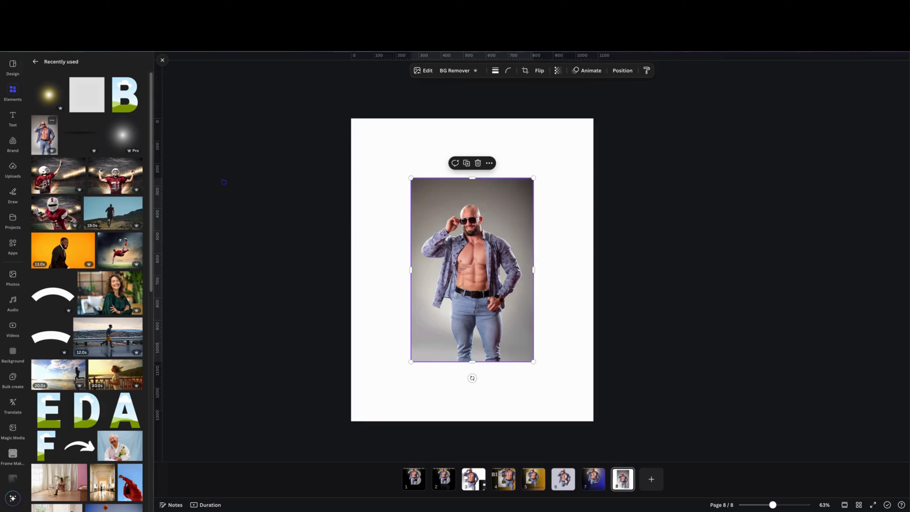
left_click_drag(464, 255, 579, 249)
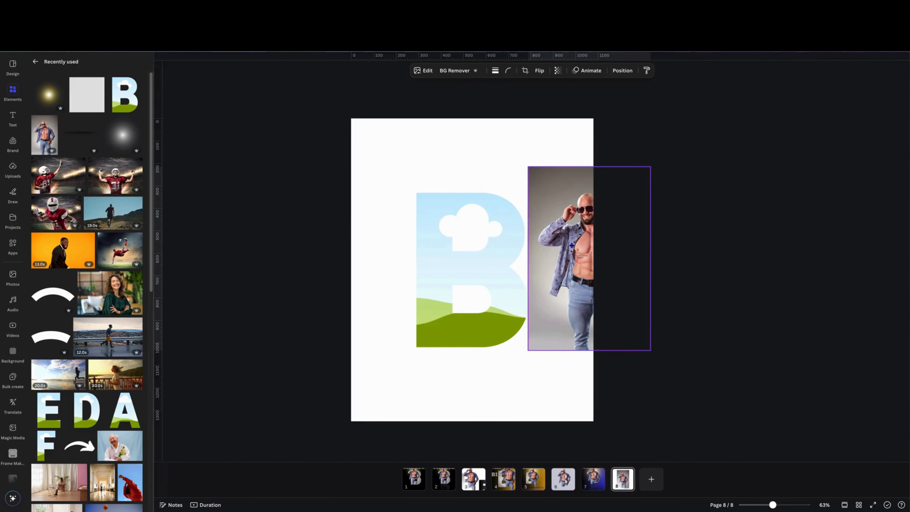
left_click_drag(492, 258, 436, 257)
left_click_drag(569, 249, 537, 257)
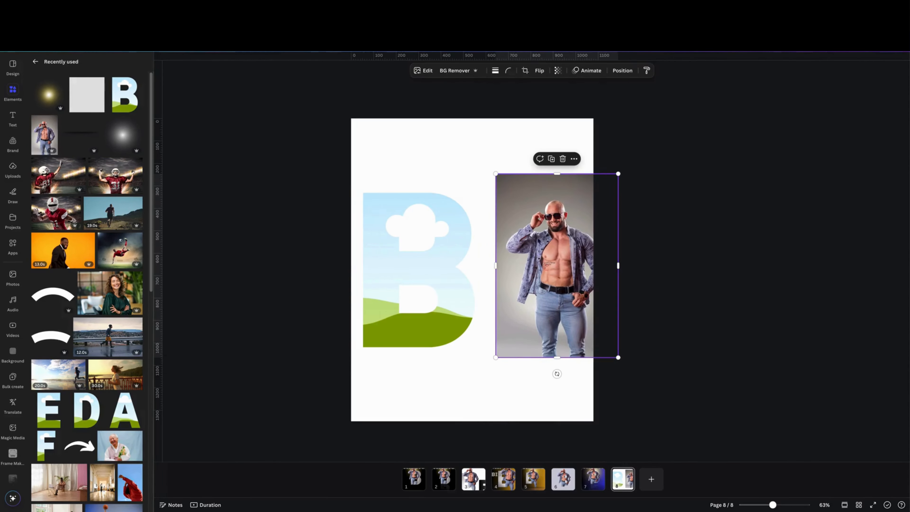
Step: Duplicate the man's photo, remove the copy's background and move the cutout to the page's lower right corner
left_click(552, 159)
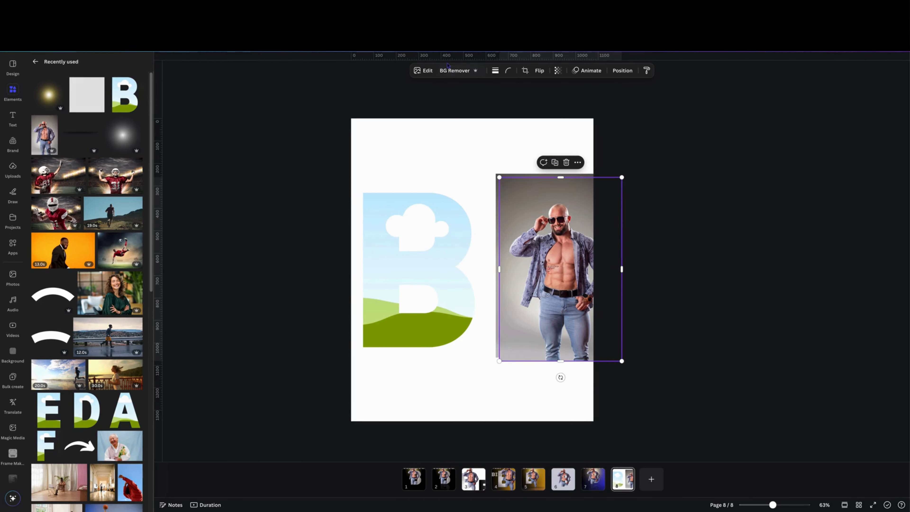
left_click(454, 70)
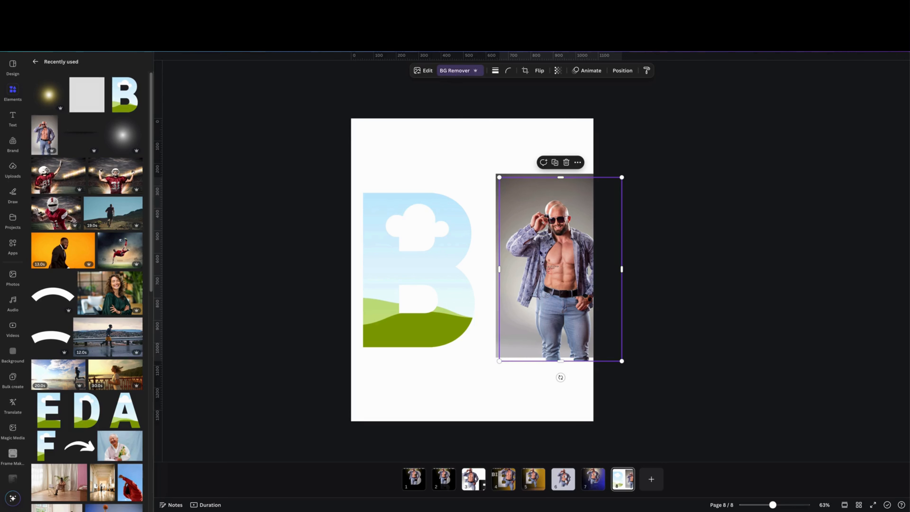
left_click_drag(545, 249, 560, 376)
Step: Fill the letter B frame with the original photo and enlarge the photo inside the frame well beyond the letter's top, right and bottom edges
left_click(552, 263)
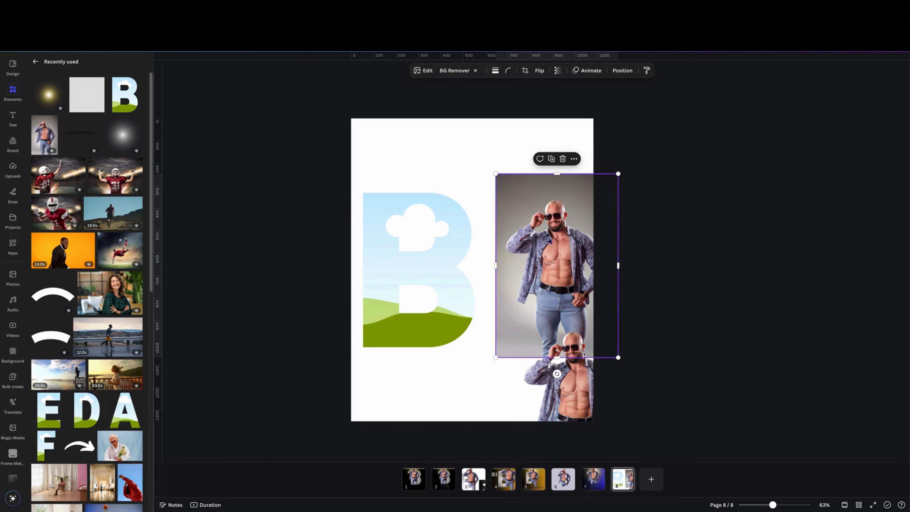
left_click_drag(562, 250, 427, 262)
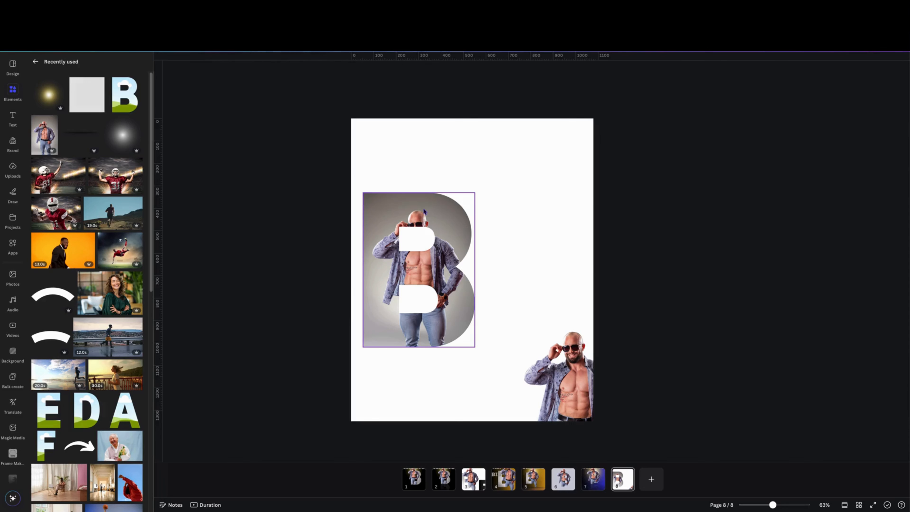
double_click(407, 214)
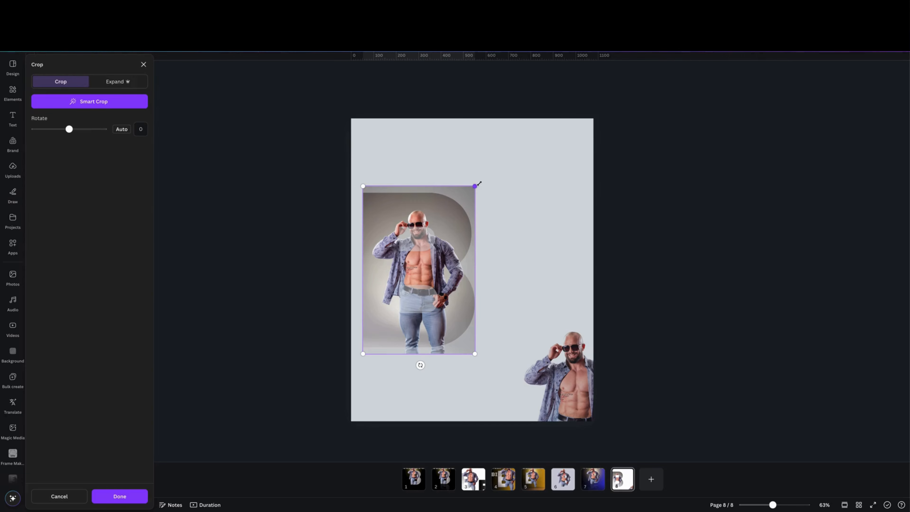
left_click_drag(479, 184, 567, 159)
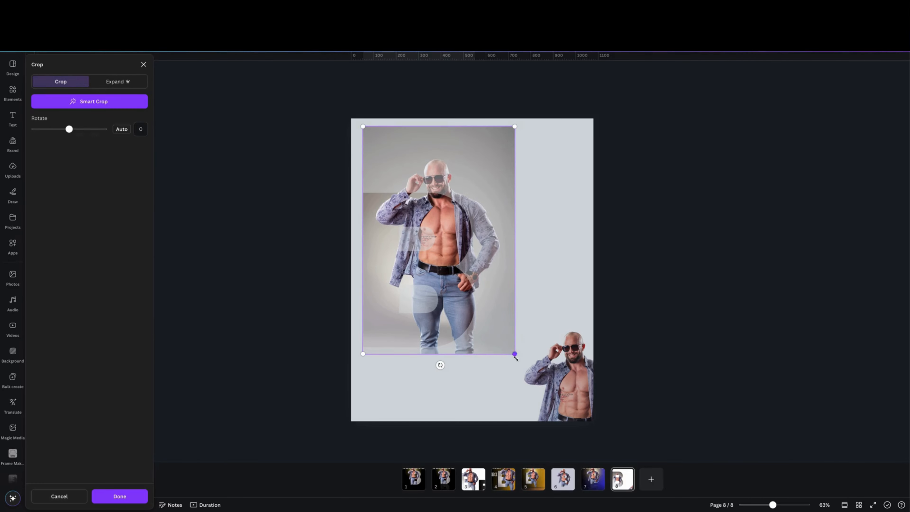
left_click_drag(514, 353, 521, 376)
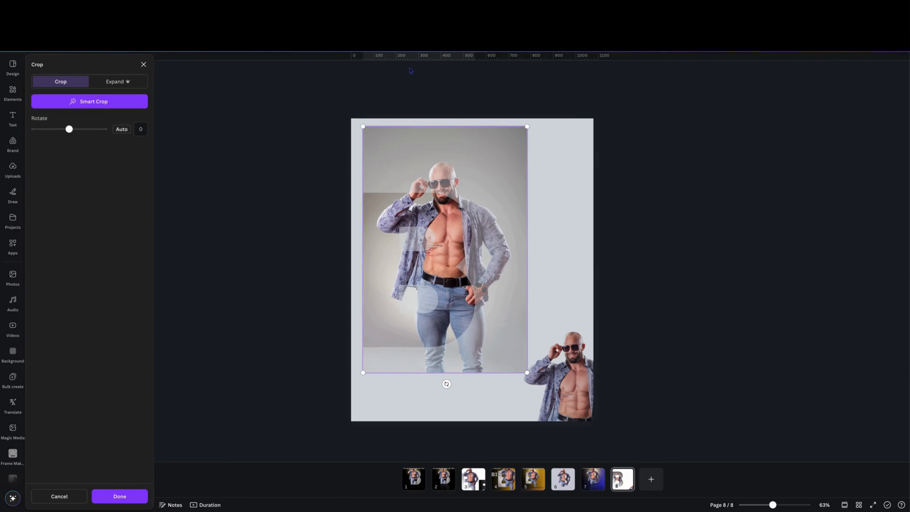
Step: Mark the framed photo's top and bottom edges with horizontal guides and scale the background-free cutout to fit exactly between them
left_click_drag(425, 57, 423, 373)
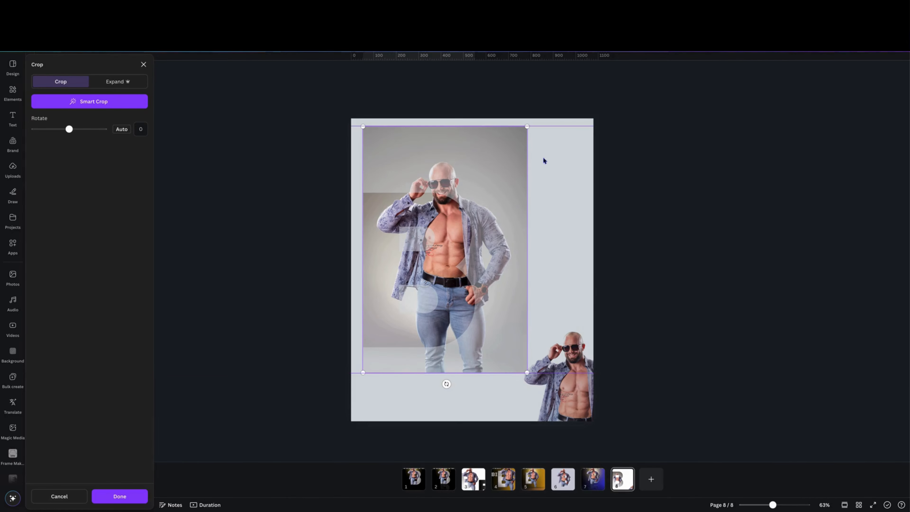
left_click(557, 183)
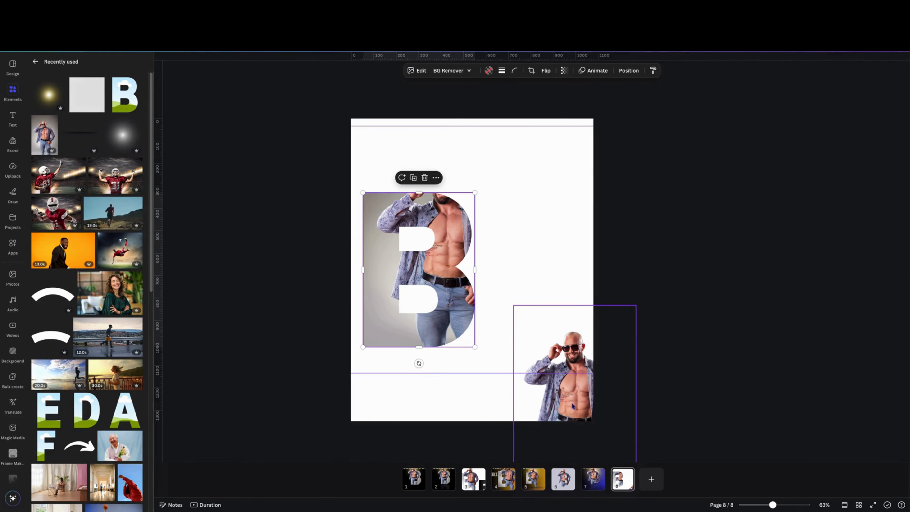
left_click_drag(572, 402, 545, 287)
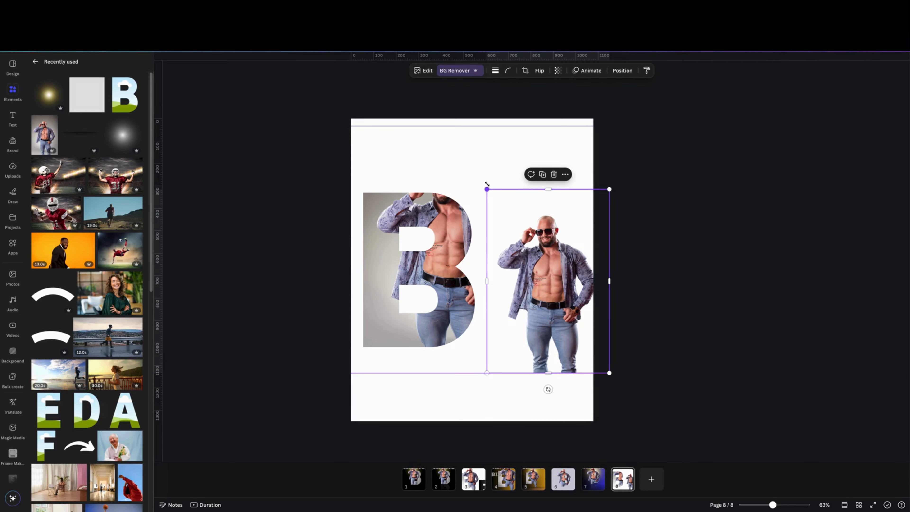
left_click_drag(487, 188, 426, 142)
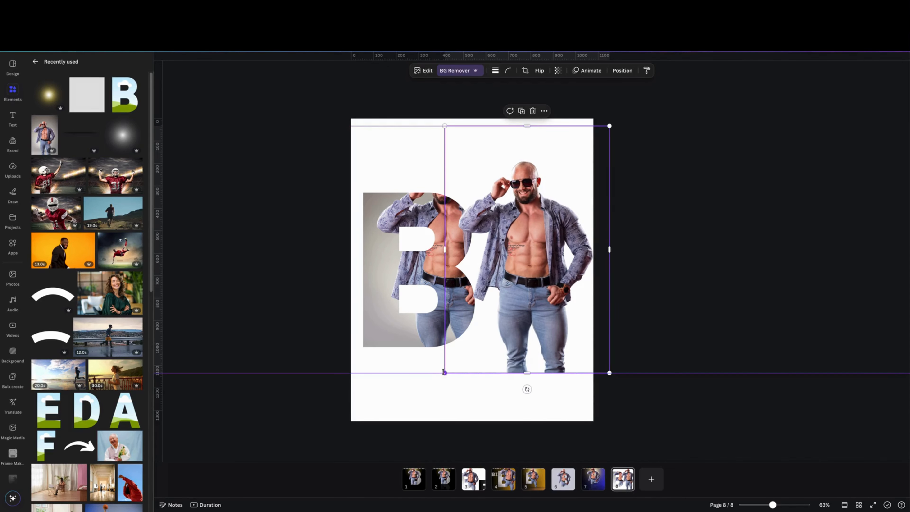
left_click_drag(443, 372, 444, 373)
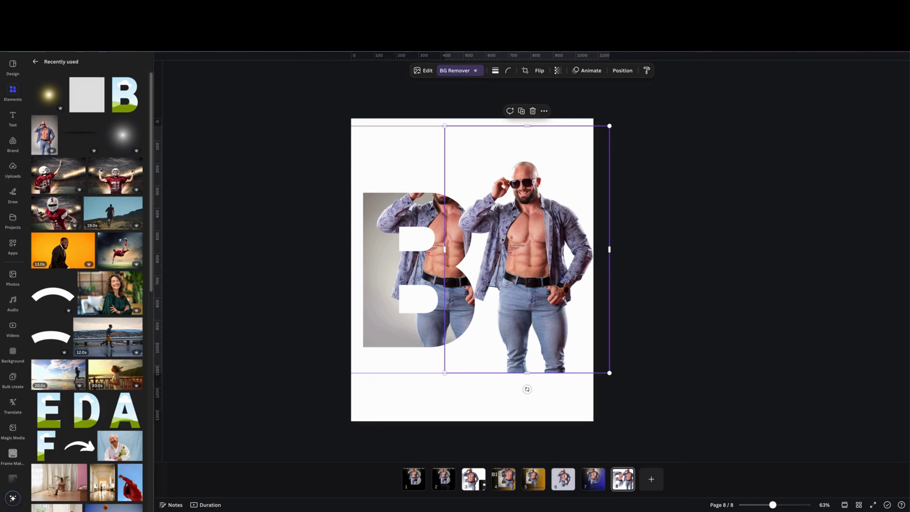
Step: Move the cutout exactly over the photo in the B frame and set its transparency to 64
left_click_drag(538, 264, 456, 261)
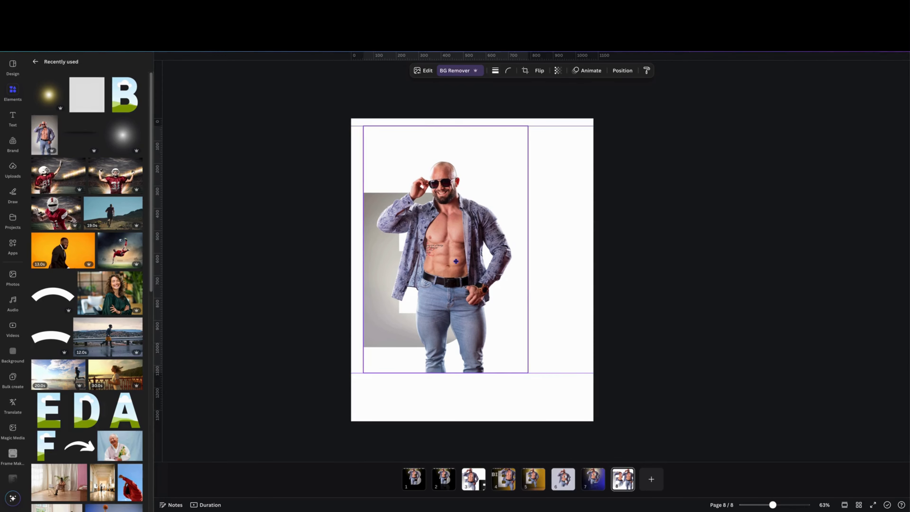
left_click_drag(456, 261, 456, 262)
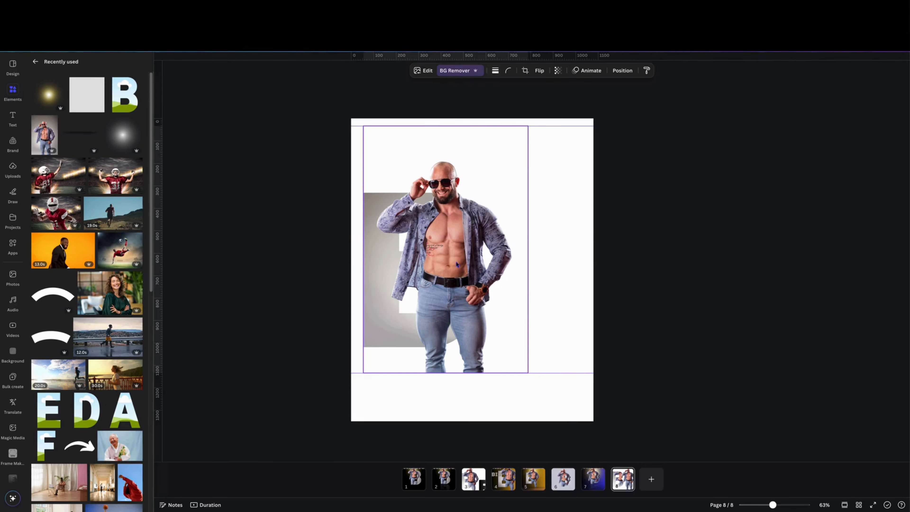
left_click(557, 70)
left_click_drag(576, 100, 557, 106)
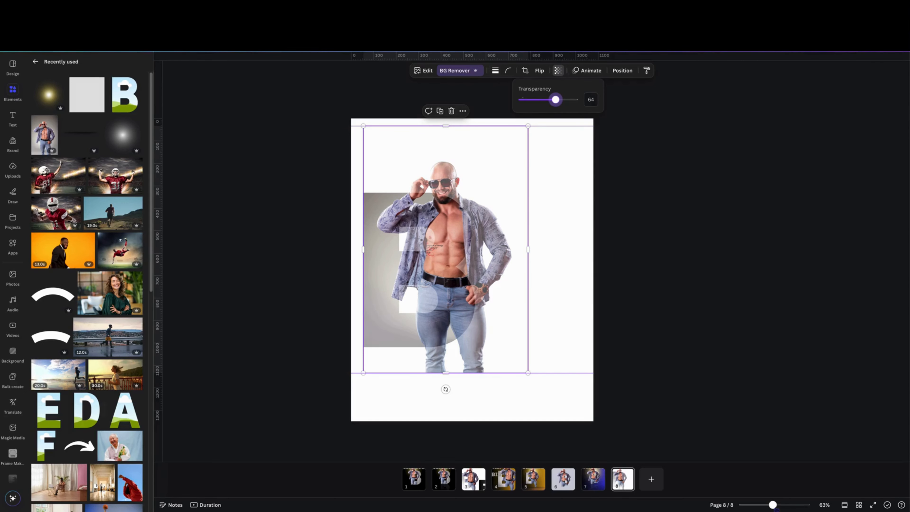
Step: Check the cutout's alignment with the framed photo up close and set its transparency back to 100
left_click_drag(772, 505, 784, 505)
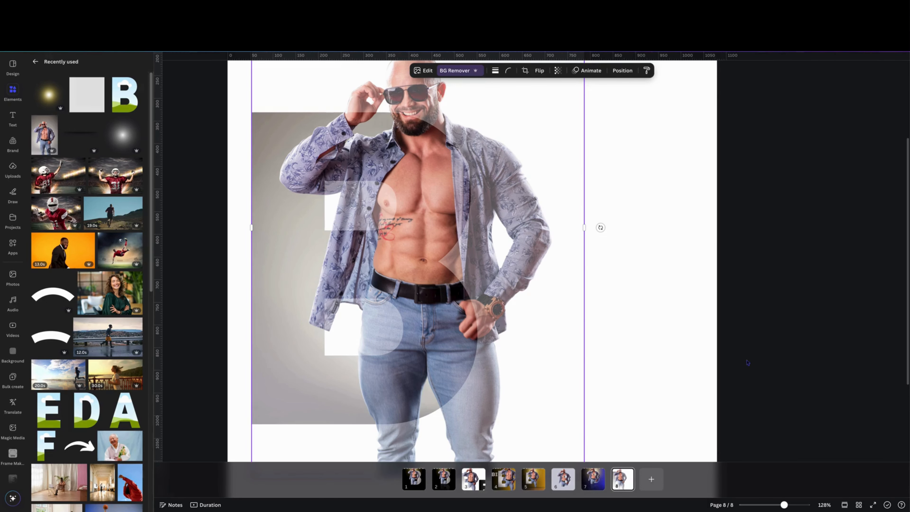
left_click_drag(784, 505, 775, 505)
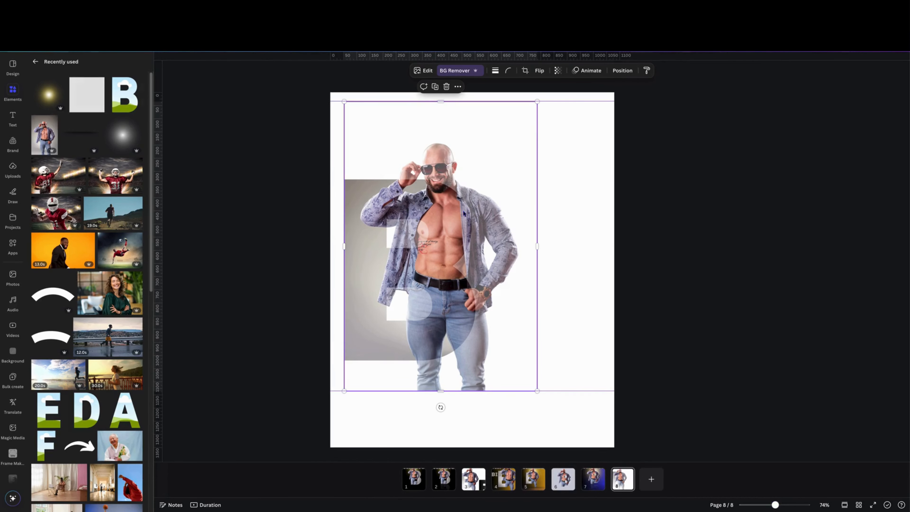
left_click(558, 70)
left_click_drag(555, 99, 607, 108)
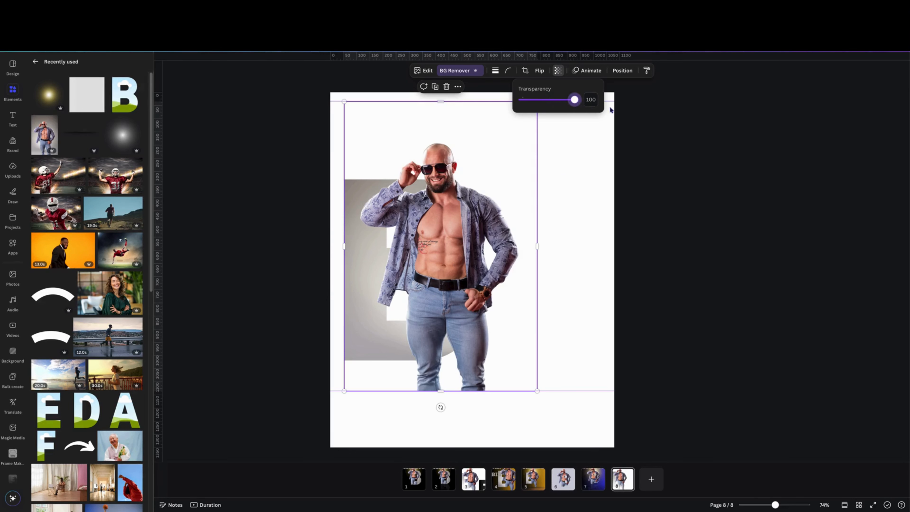
left_click(571, 215)
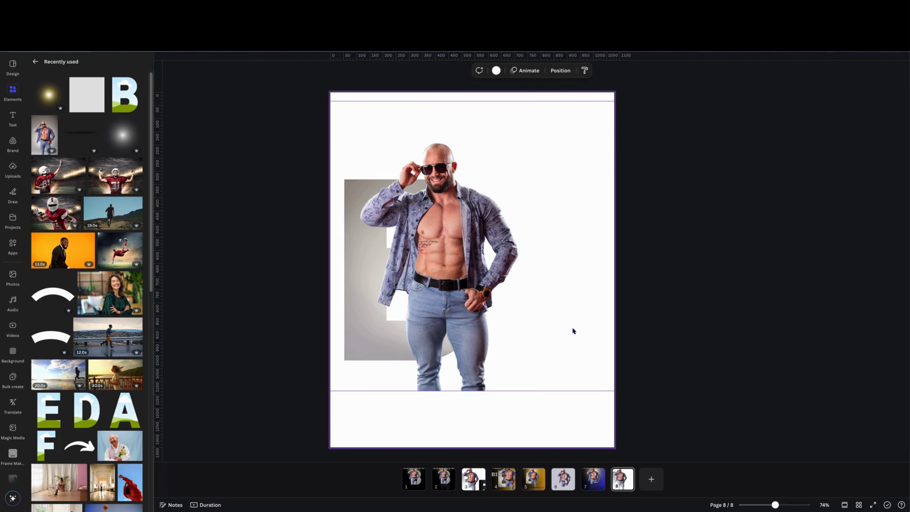
Step: Crop the cutout's bottom to just above the B's base and its left side to the middle of the face
left_click(498, 327)
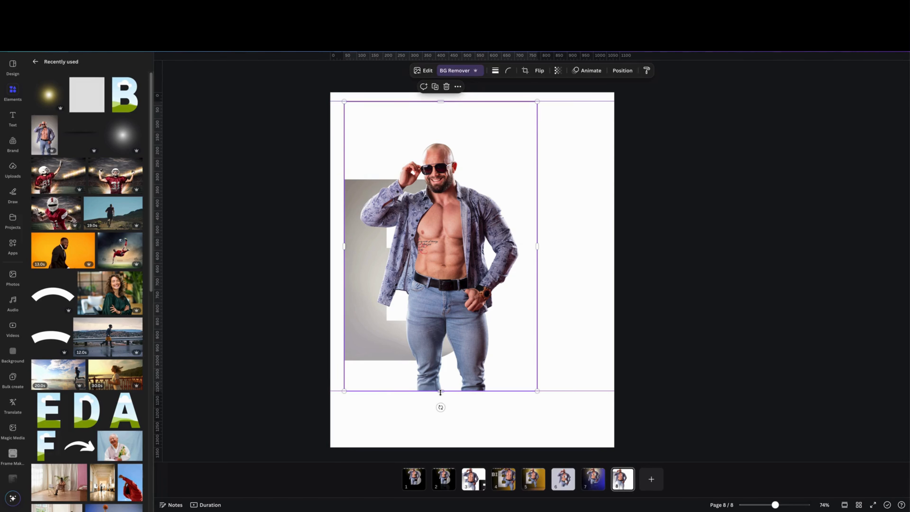
left_click_drag(440, 392, 441, 359)
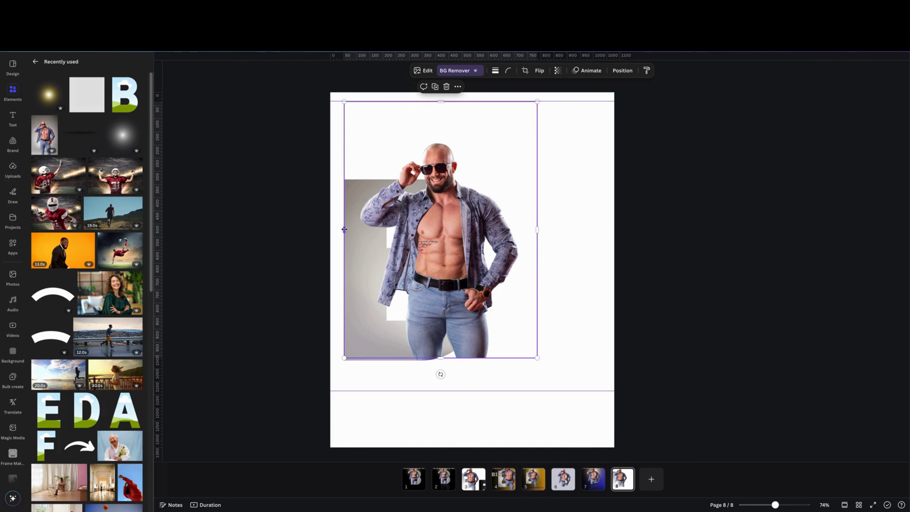
left_click_drag(344, 229, 434, 238)
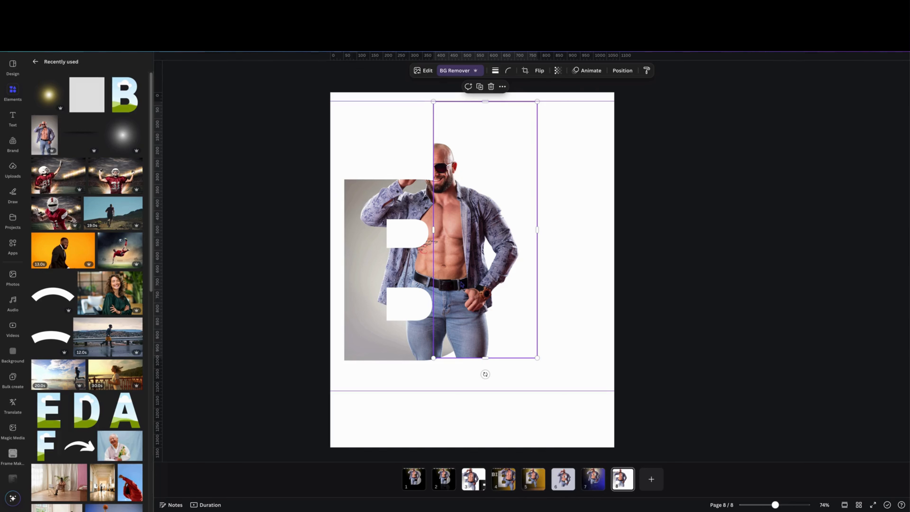
Step: Duplicate the cropped cutout, align the copy over it, and crop the copy to the man's head and raised hand
right_click(477, 131)
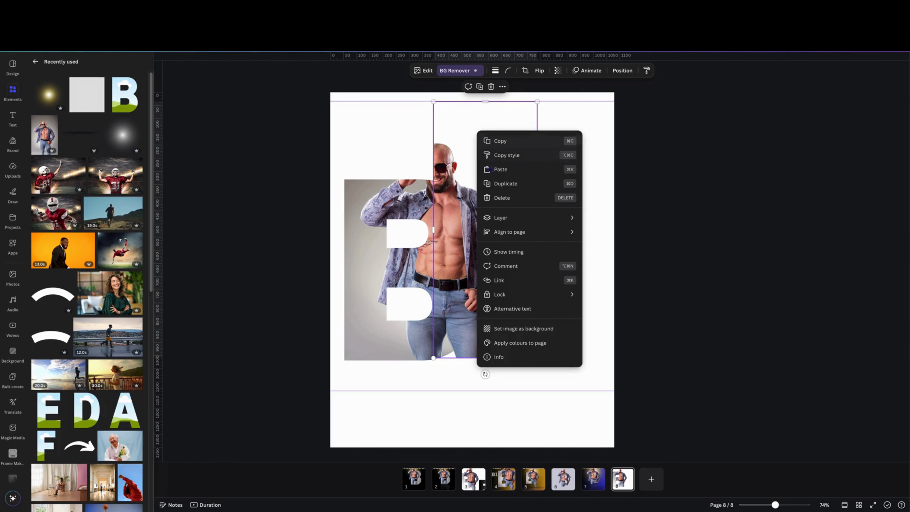
left_click(507, 188)
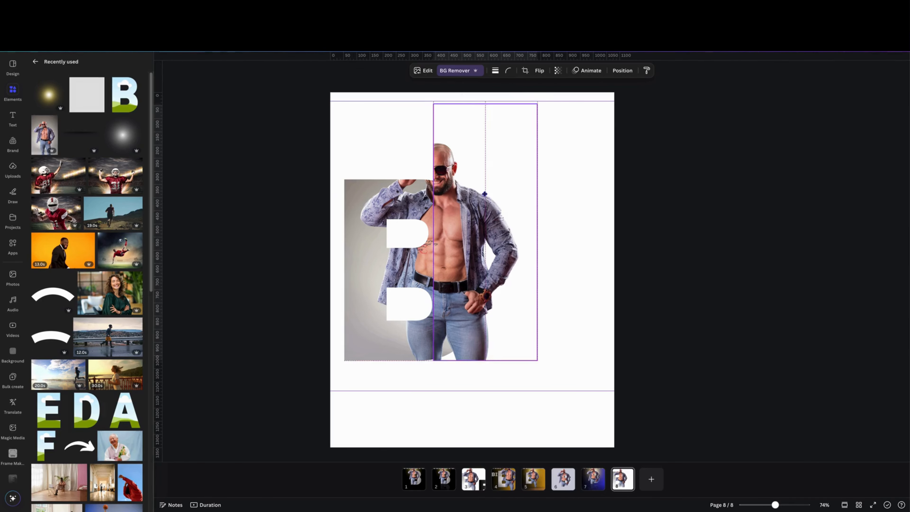
left_click_drag(484, 196, 484, 193)
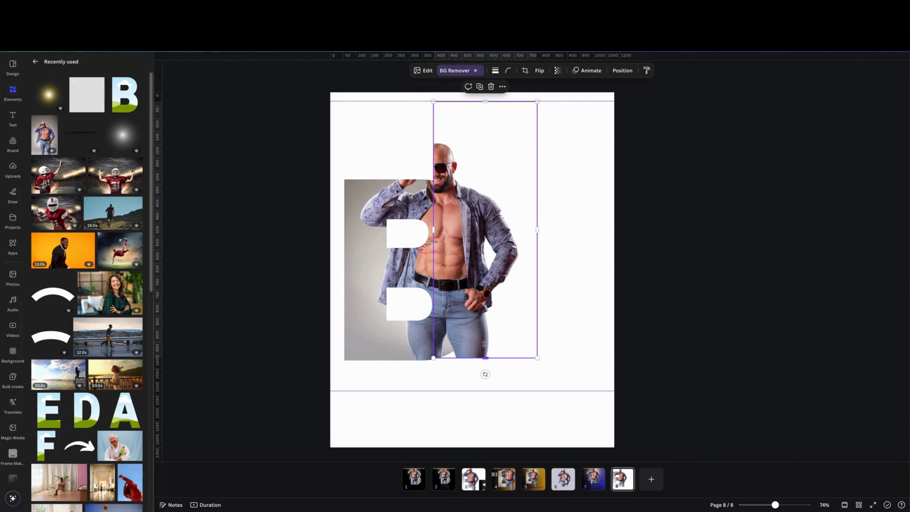
left_click_drag(485, 356, 471, 200)
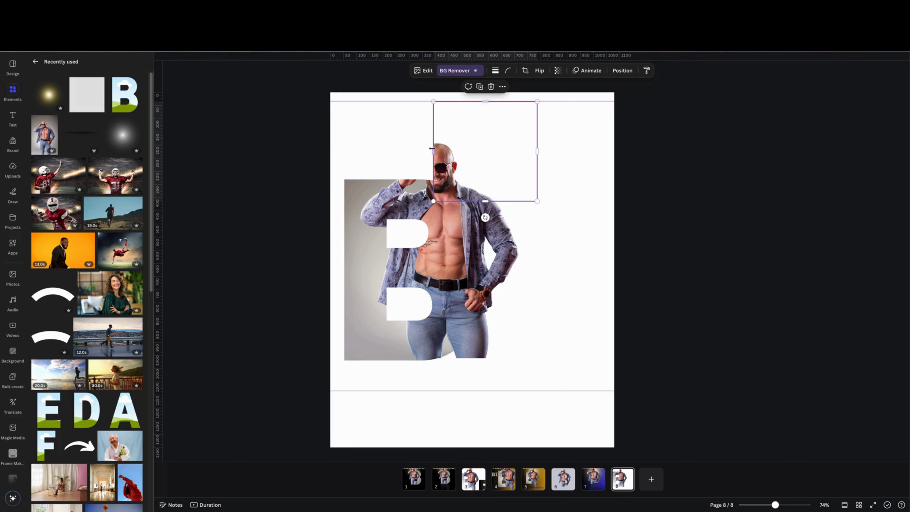
left_click_drag(433, 151, 387, 157)
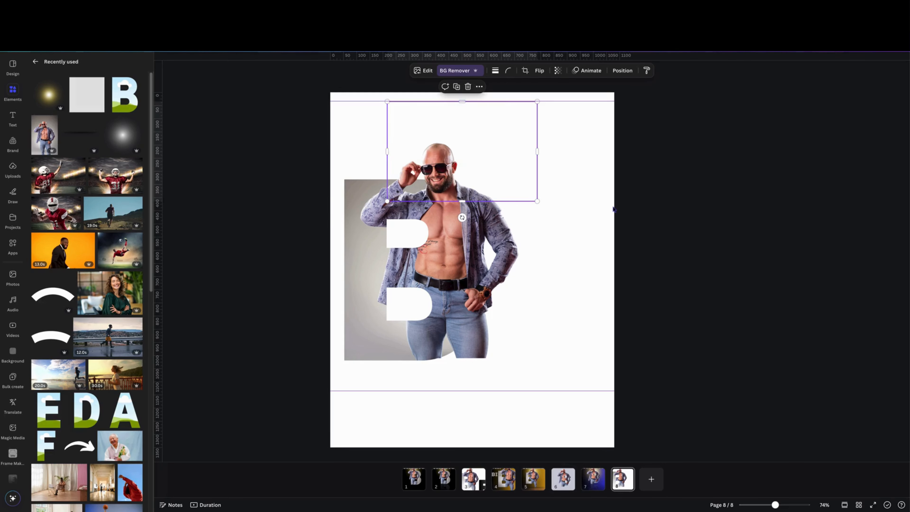
left_click(608, 207)
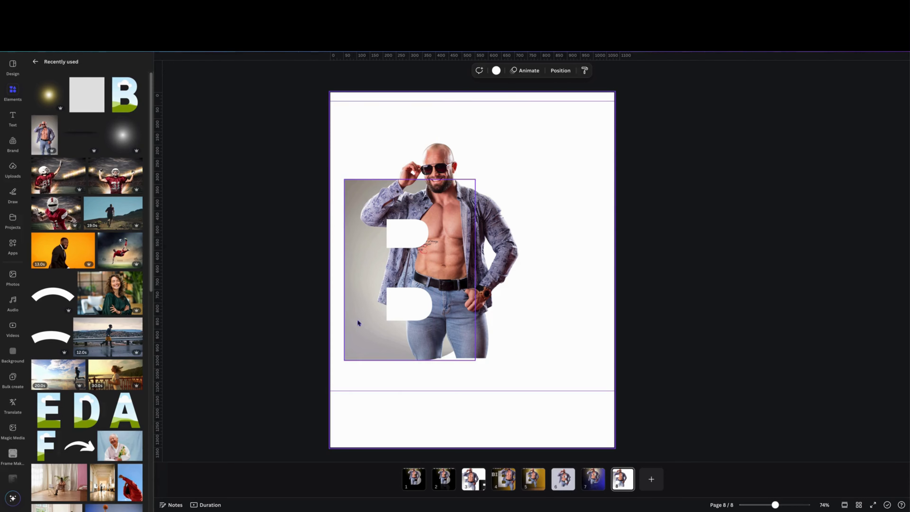
Step: Show the page's layers and duplicate the photo-filled B frame twice, placing the copies to the right of the original
right_click(360, 310)
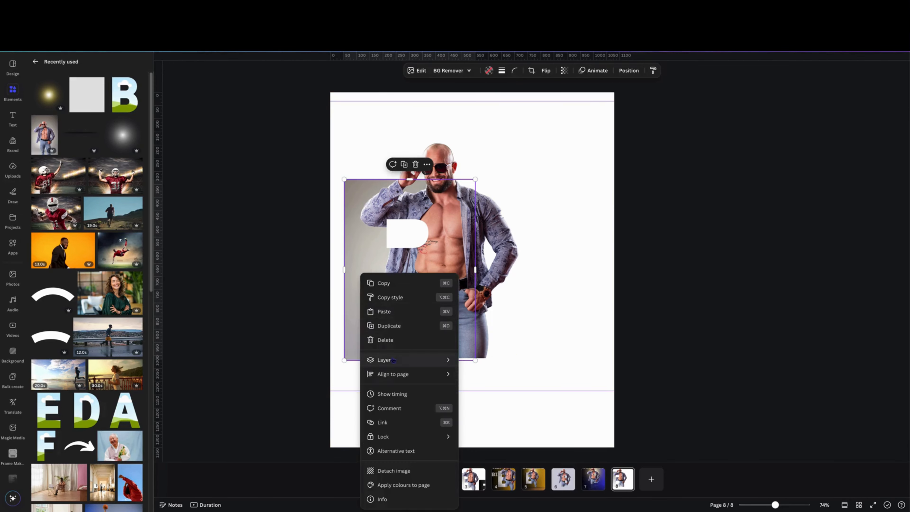
mouse_move(412, 366)
left_click(488, 422)
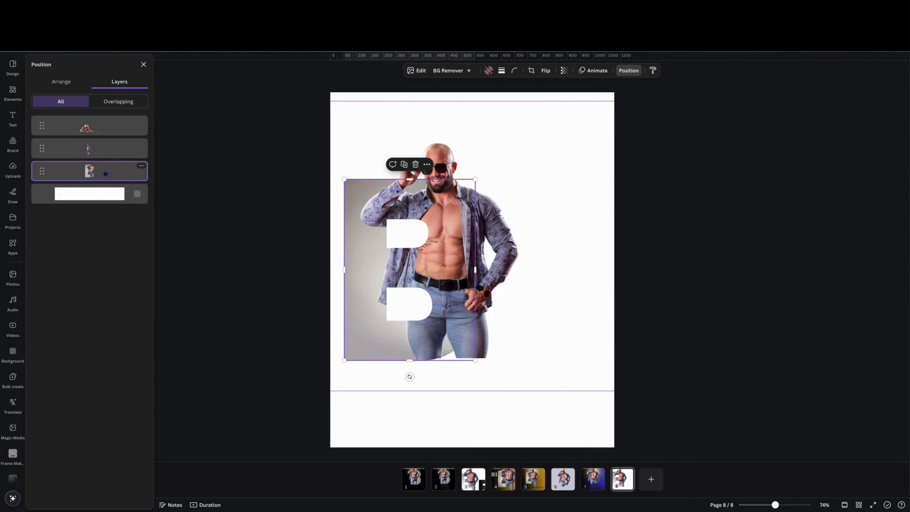
left_click(404, 164)
left_click_drag(374, 268, 549, 253)
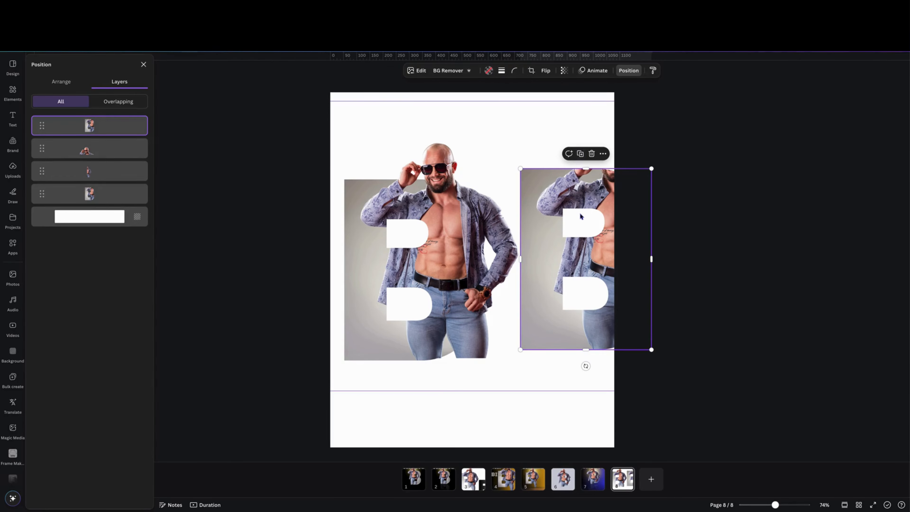
key("ctrl+d")
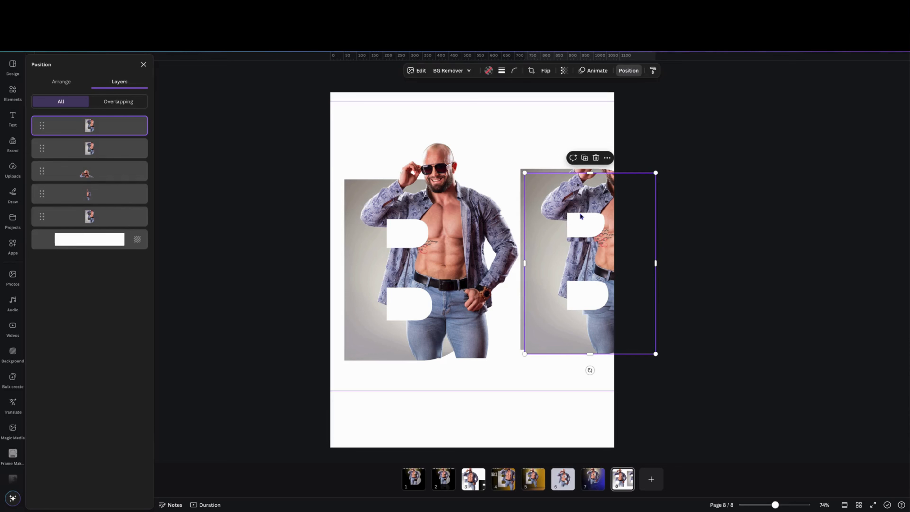
left_click_drag(601, 262, 596, 256)
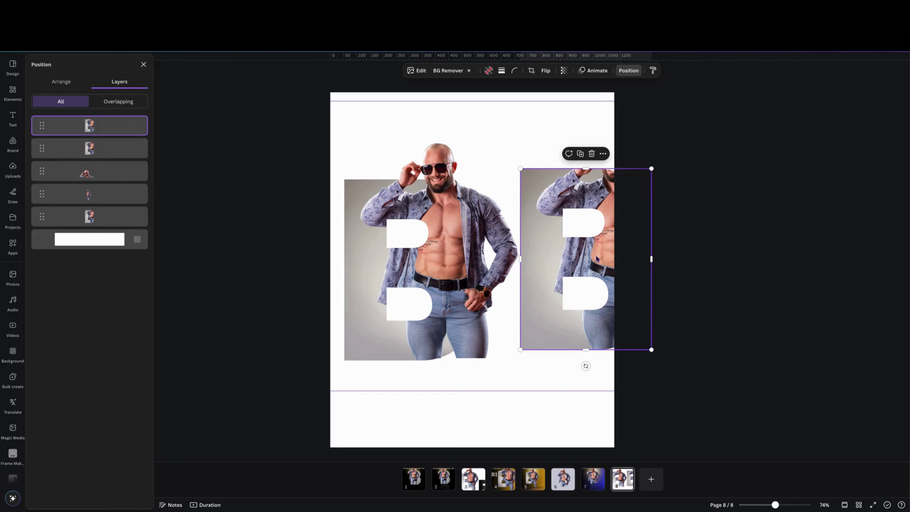
left_click(592, 156)
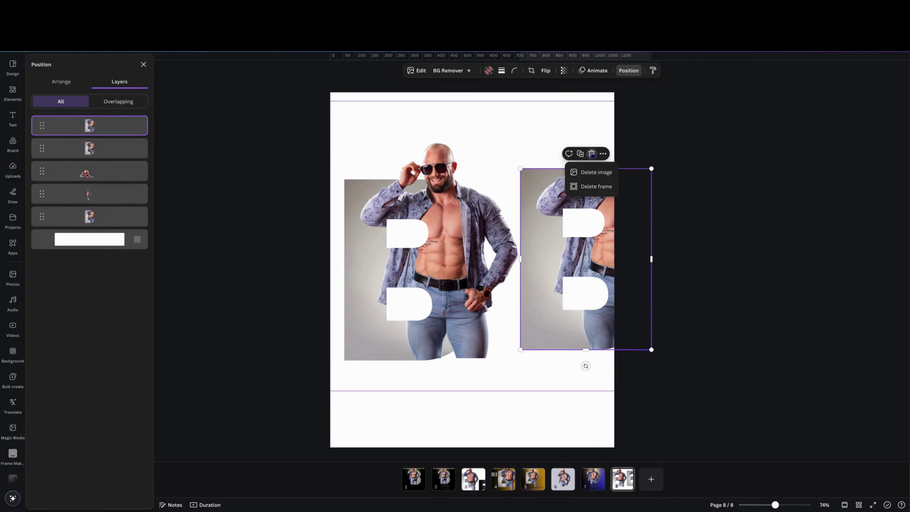
left_click(541, 129)
left_click_drag(550, 194, 550, 246)
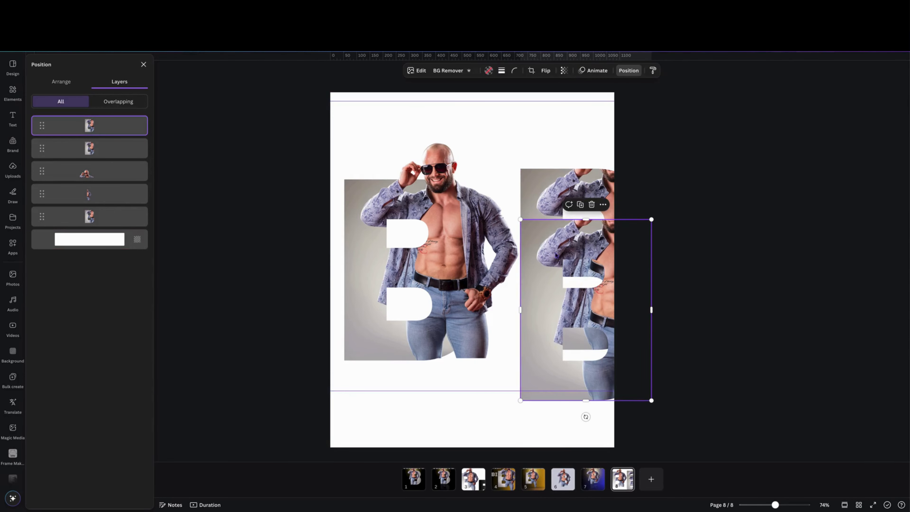
key("Delete")
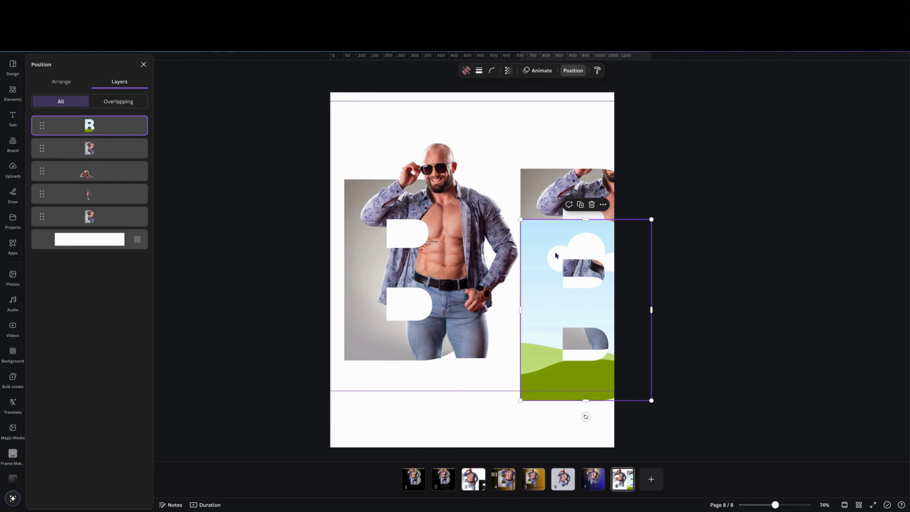
key("ctrl+z")
key("ctrl+z")
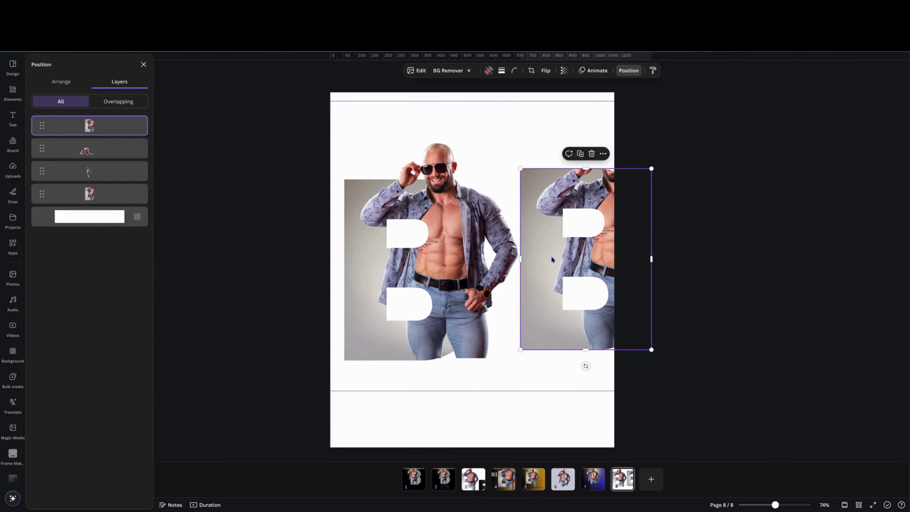
Step: Duplicate the B frame copy beside the original and place the duplicate over it, offset slightly up and to the right
key("ctrl+d")
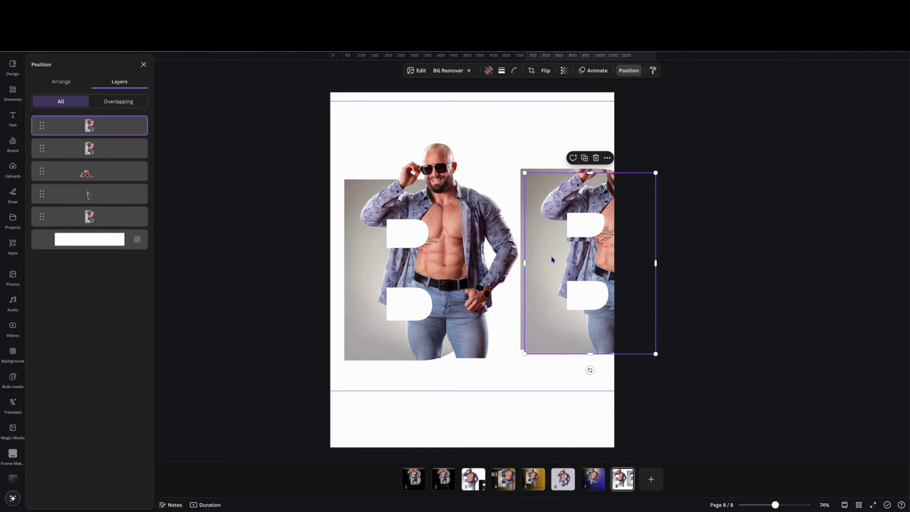
left_click_drag(551, 259, 541, 213)
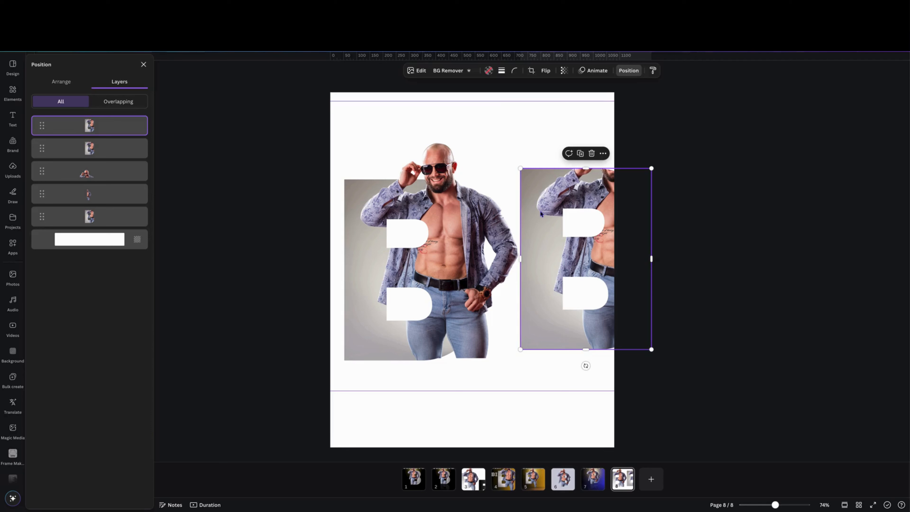
key("Right")
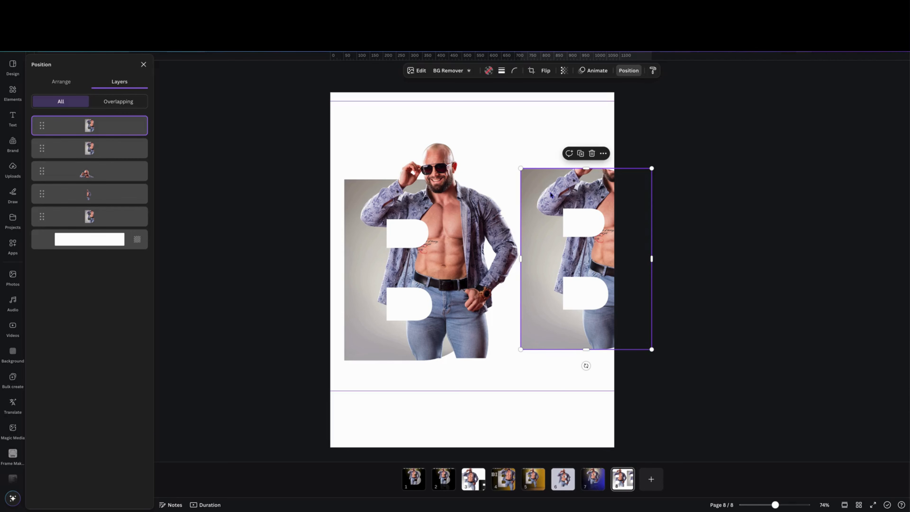
Step: Repeat the offset duplication of the B frame more than twenty times to build a diagonal stack resembling a 3D extrusion
key("ctrl+d")
key("ctrl+d")
key("ctrl+d")
key("ctrl+d")
key("ctrl+d")
key("ctrl+d")
key("ctrl+d")
key("ctrl+d")
key("ctrl+d")
key("ctrl+d")
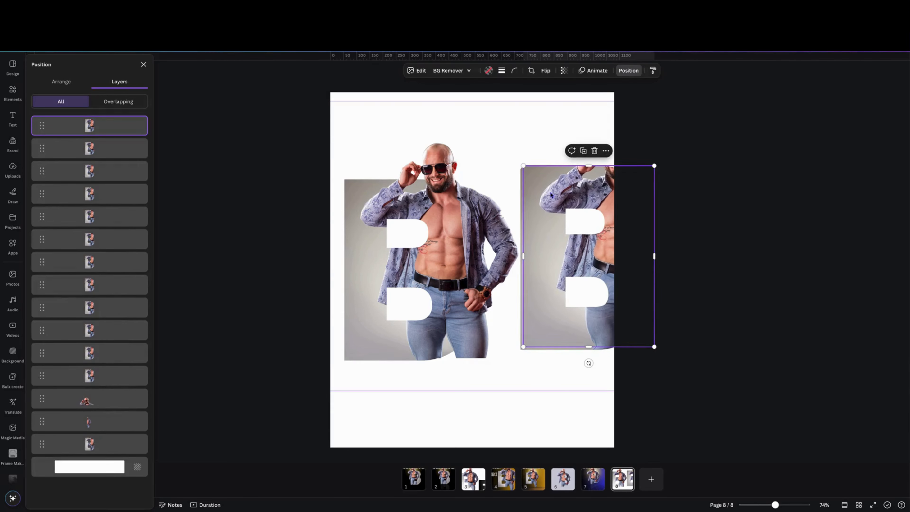
key("ctrl+d")
key("ctrl+d")
key("ctrl+d")
key("ctrl+d")
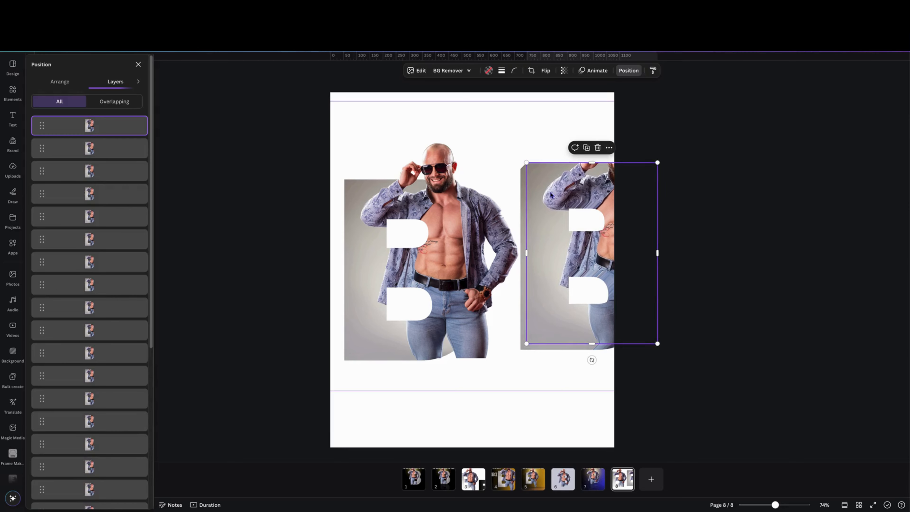
key("ctrl+d")
key("ctrl+d")
key("ctrl+d")
key("ctrl+d")
key("ctrl+d")
key("ctrl+d")
key("ctrl+d")
key("ctrl+d")
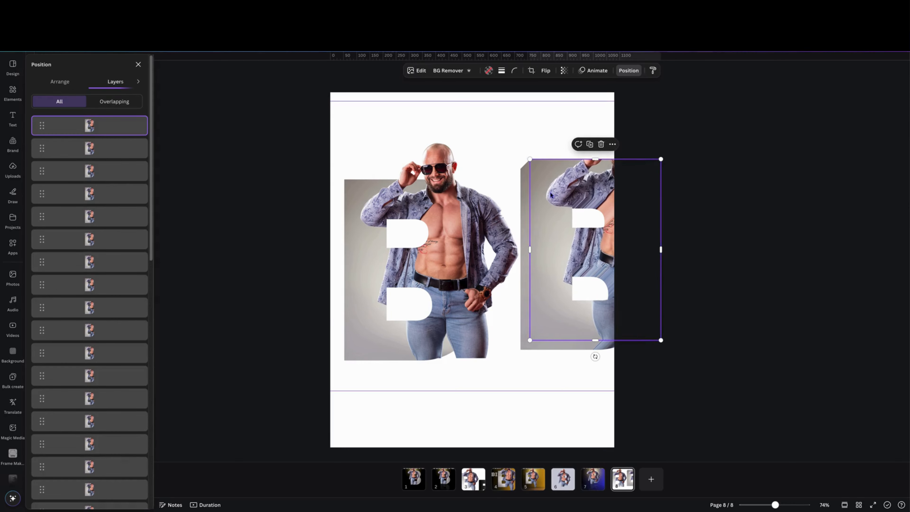
key("ctrl+d")
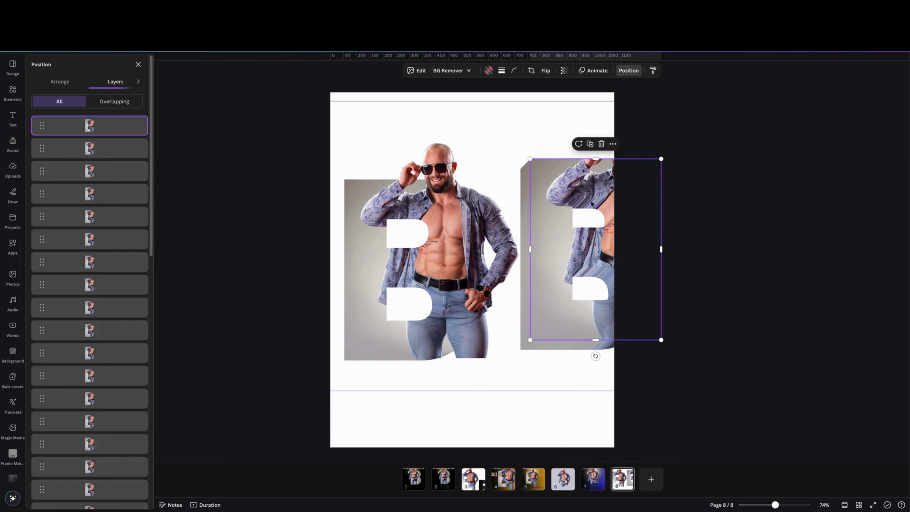
Step: Group all the stacked B copies, and group the original B frame with its two man cutouts separately
left_click_drag(561, 136, 590, 362)
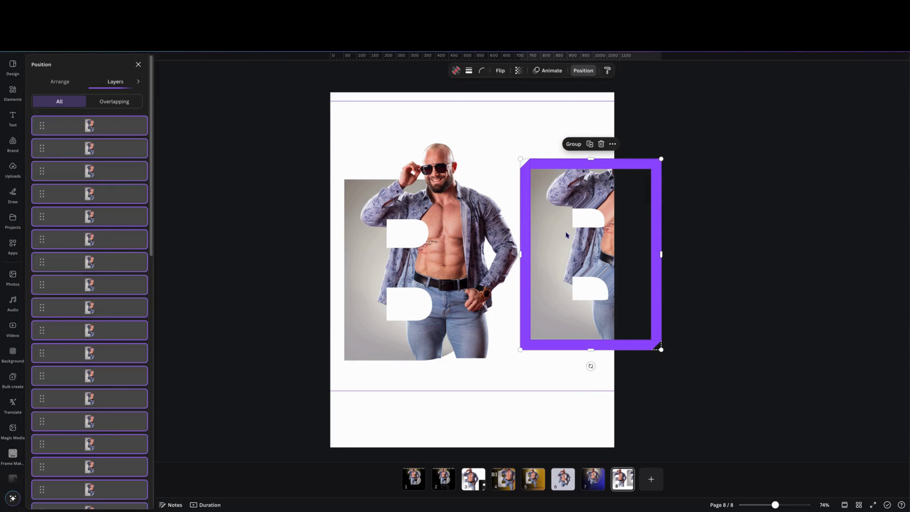
left_click(581, 145)
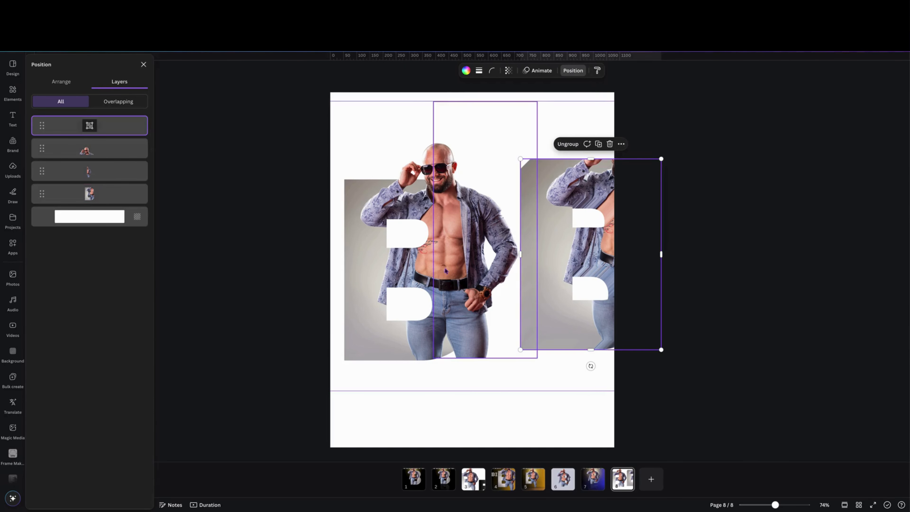
left_click_drag(305, 146, 463, 367)
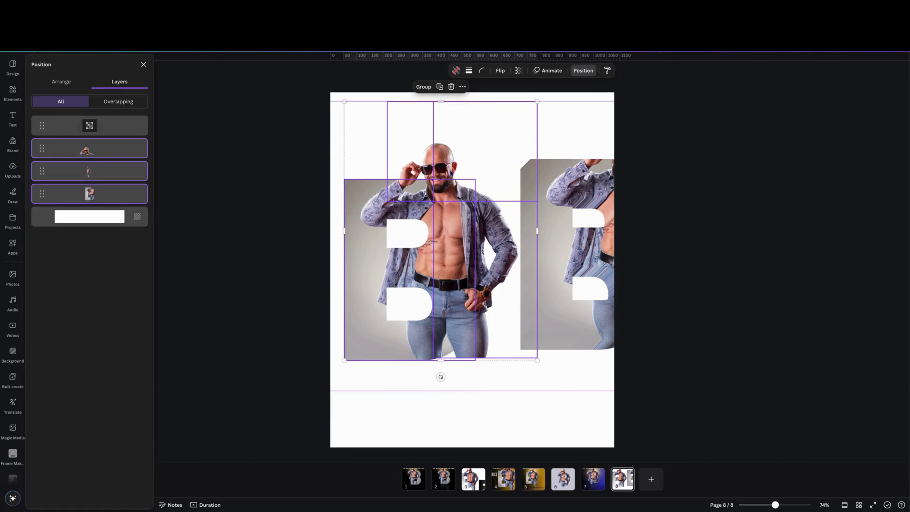
left_click(425, 87)
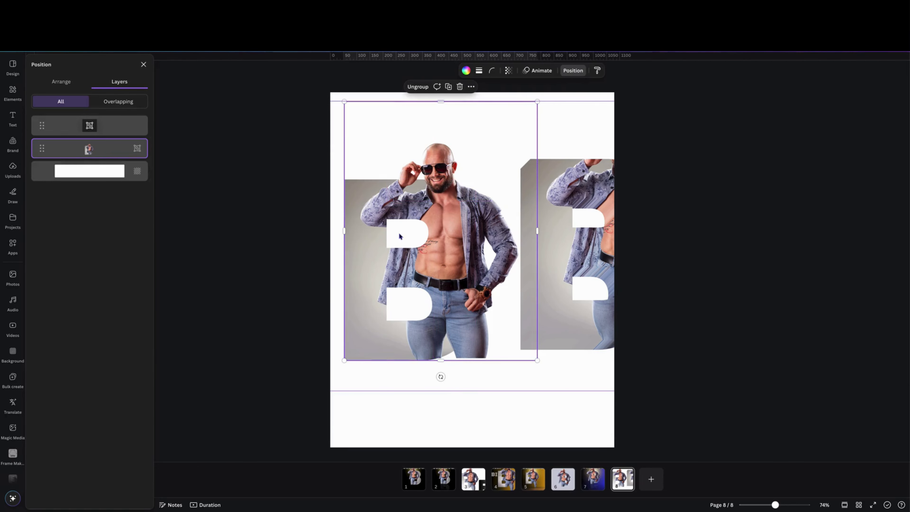
Step: Bring the man-and-B group to the front, align it over the stack's frontmost B, and move both groups to the page's middle
right_click(374, 266)
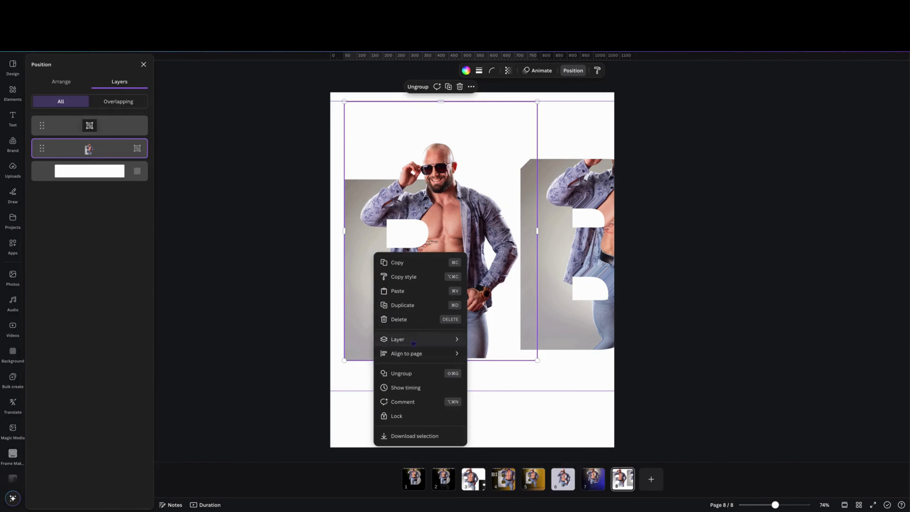
mouse_move(415, 340)
left_click(499, 353)
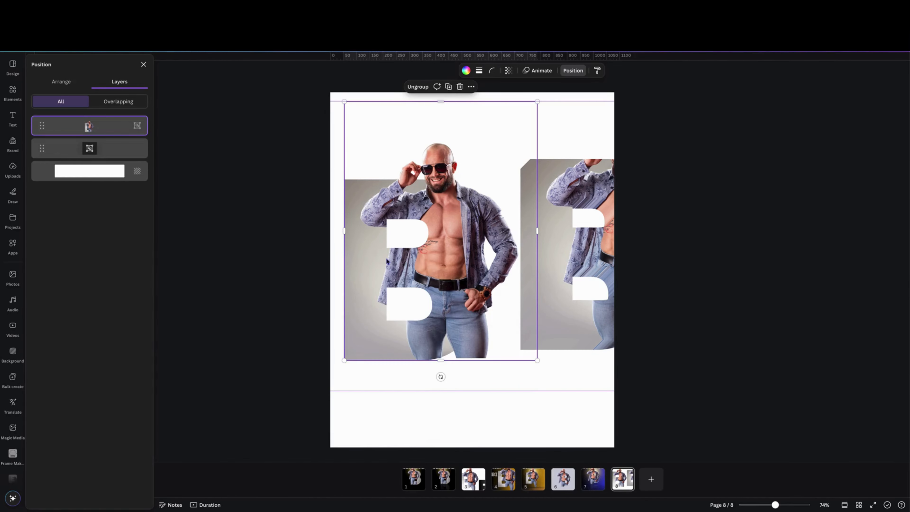
left_click_drag(360, 253, 545, 231)
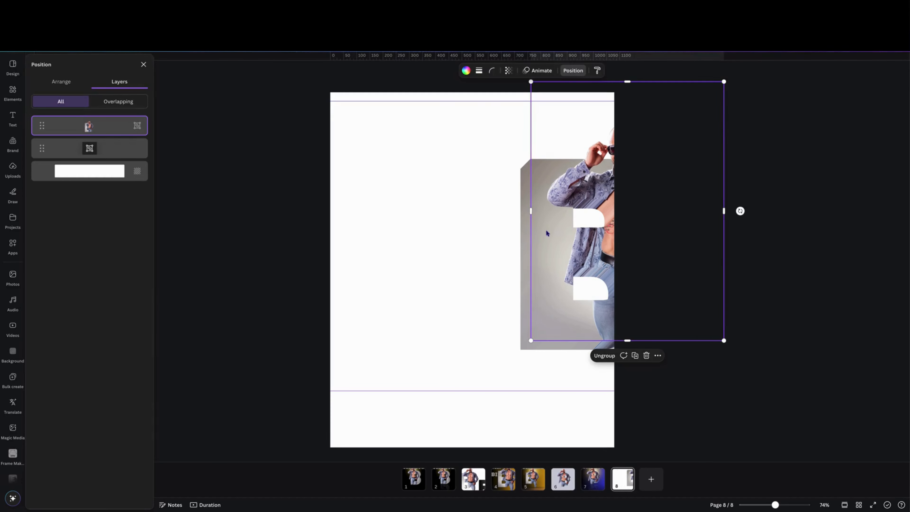
left_click_drag(471, 170, 414, 278)
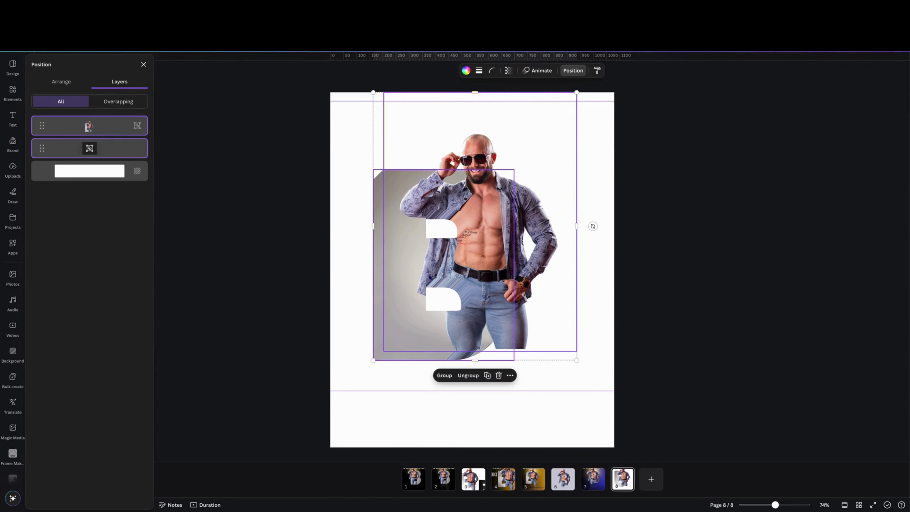
Step: Set the page's background colour to solid black
left_click(346, 125)
left_click(495, 70)
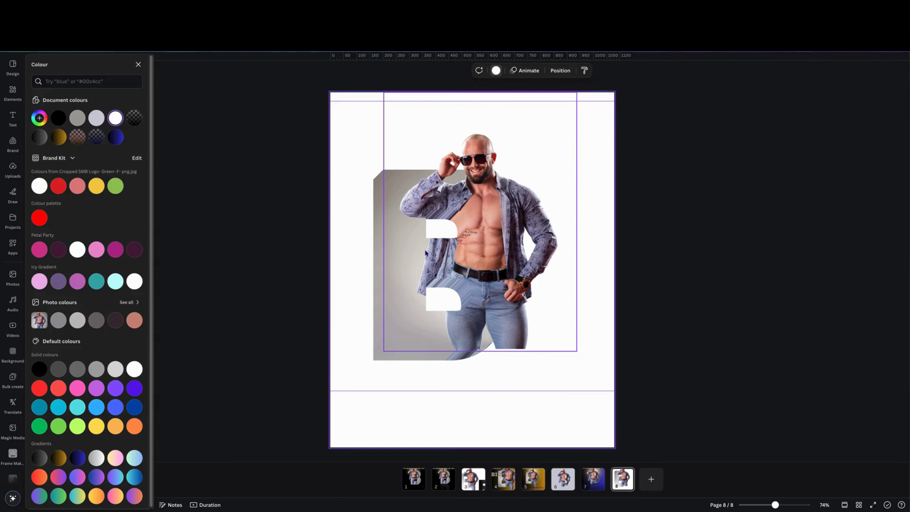
left_click(41, 370)
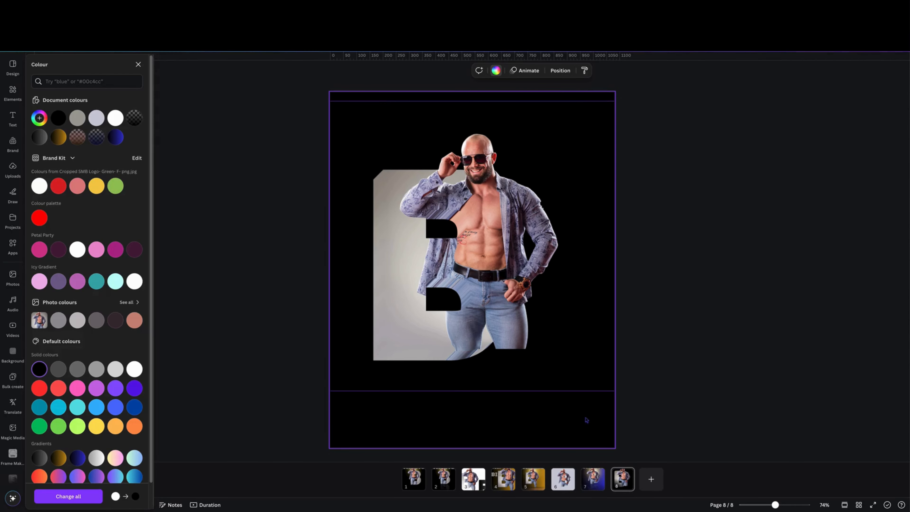
Step: Duplicate page 8 and set the duplicate page's background to solid white
right_click(622, 479)
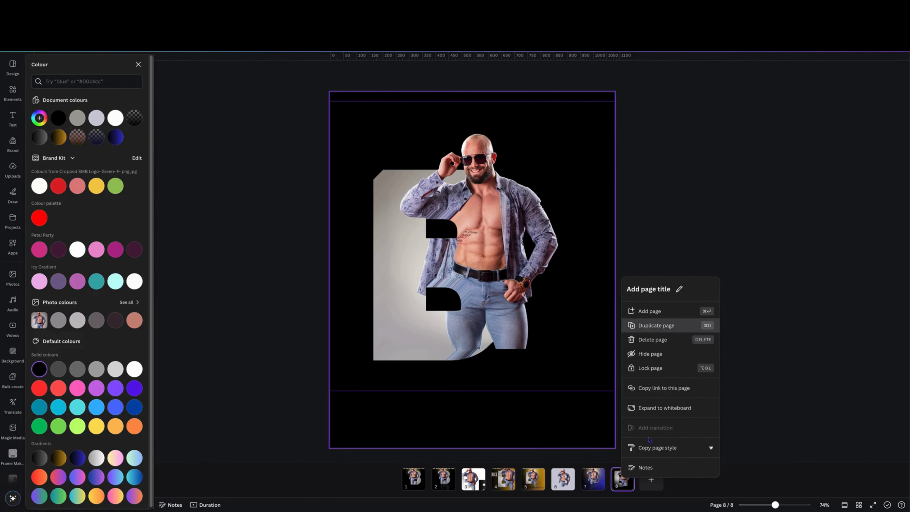
left_click(656, 325)
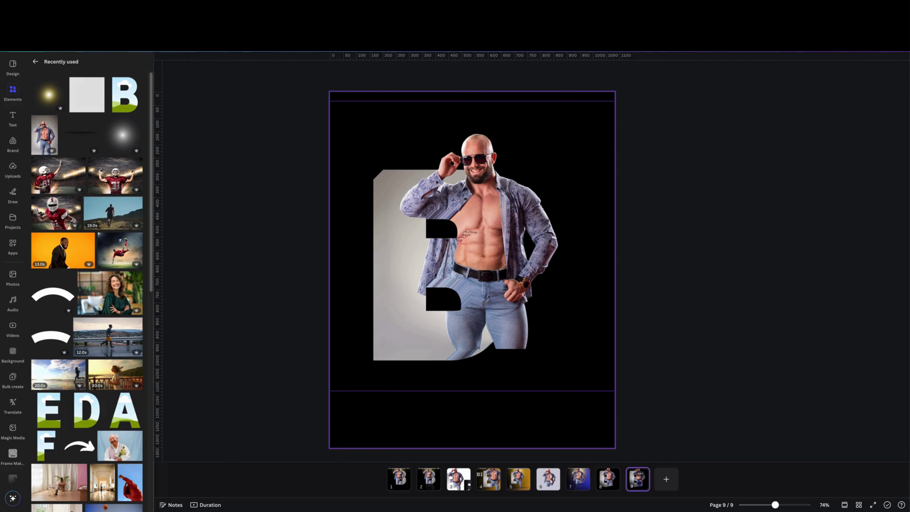
left_click(563, 431)
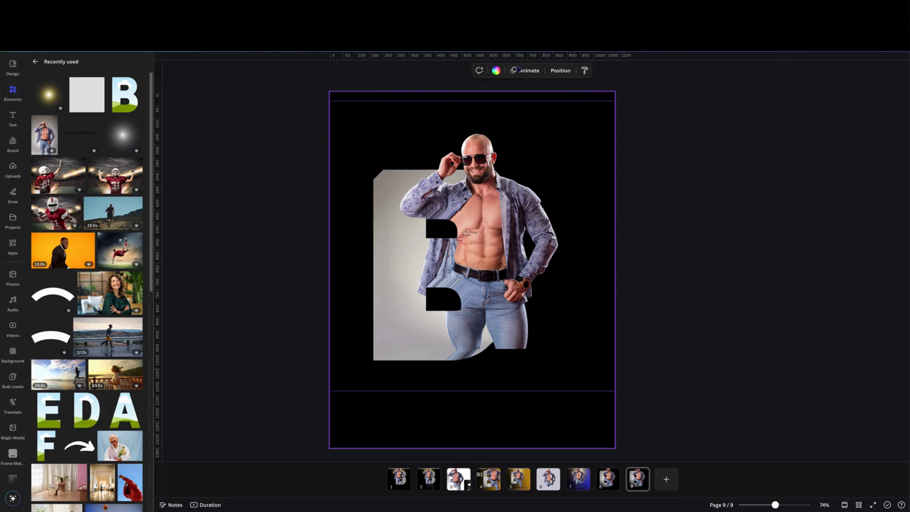
left_click(496, 71)
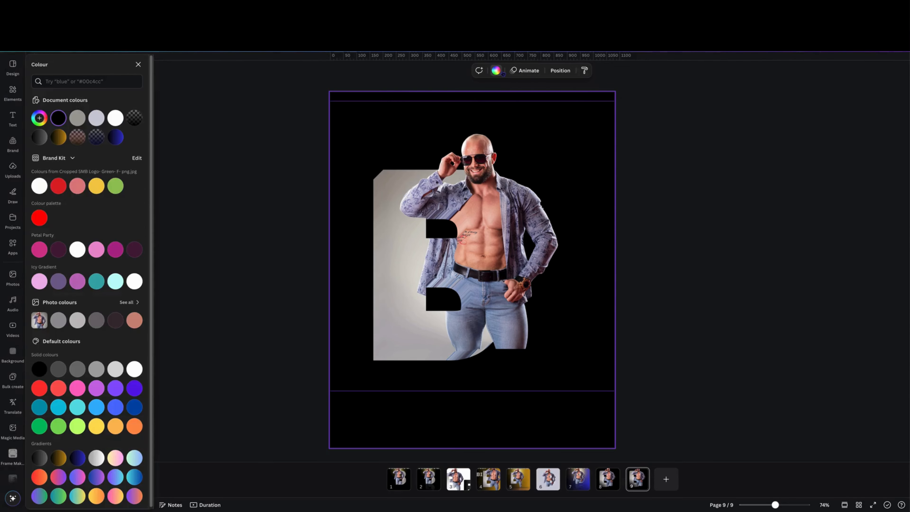
left_click(134, 364)
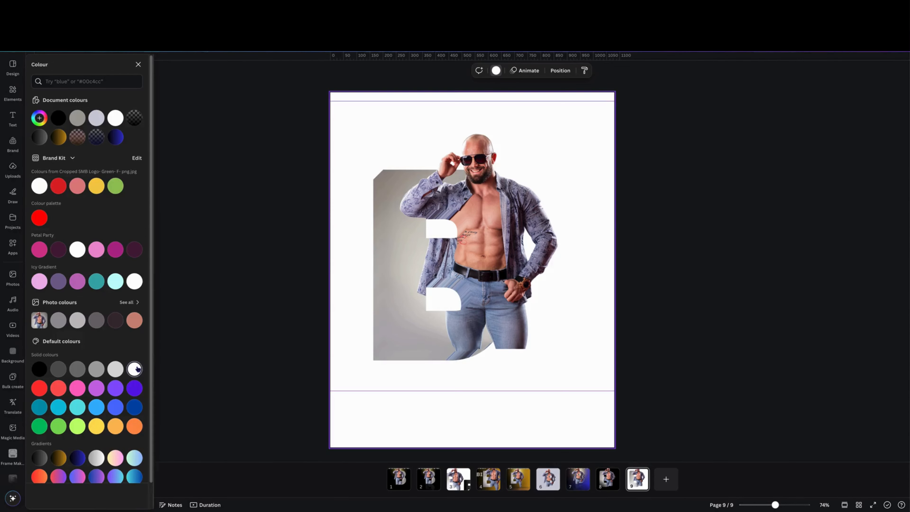
Step: Show the duplicate page's layers and delete the group of stacked B copies
right_click(489, 219)
mouse_move(523, 308)
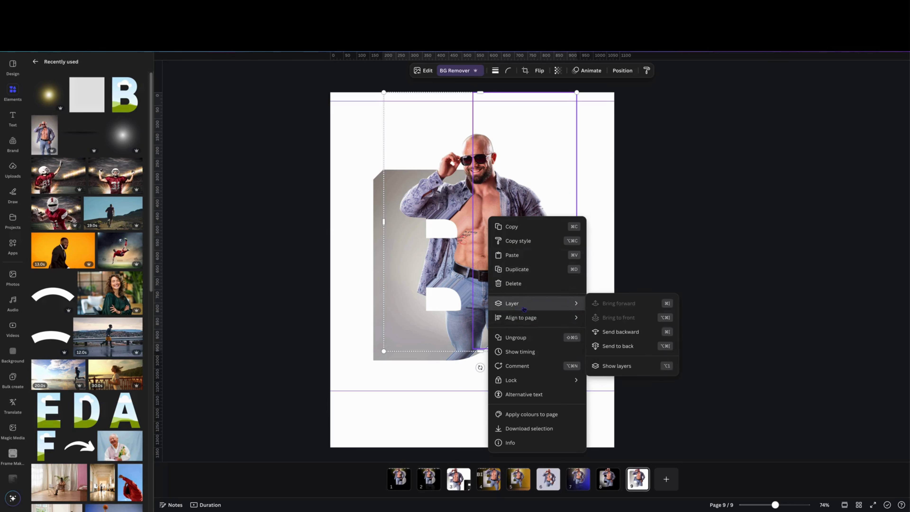
left_click(603, 363)
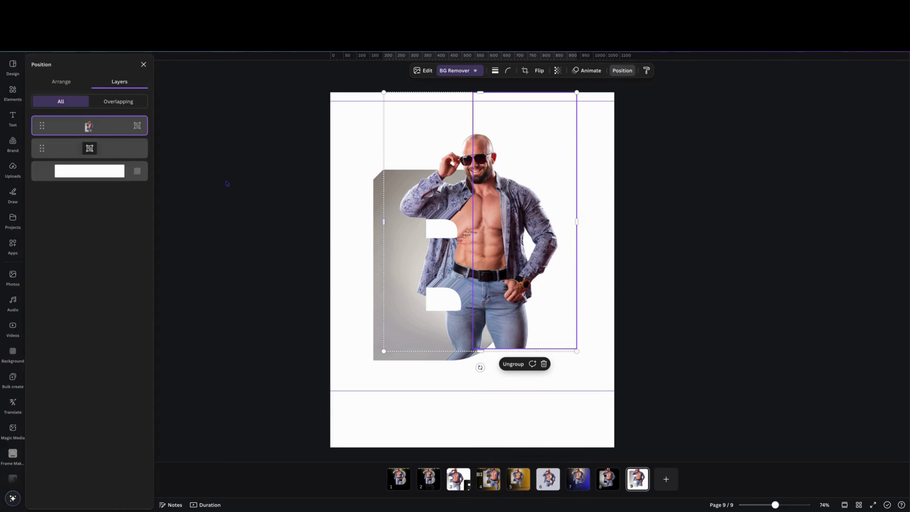
left_click(102, 150)
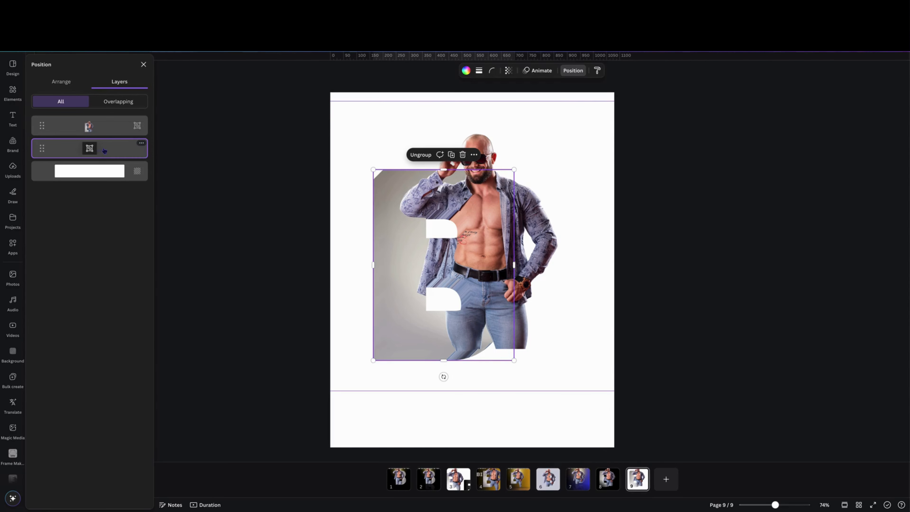
right_click(104, 151)
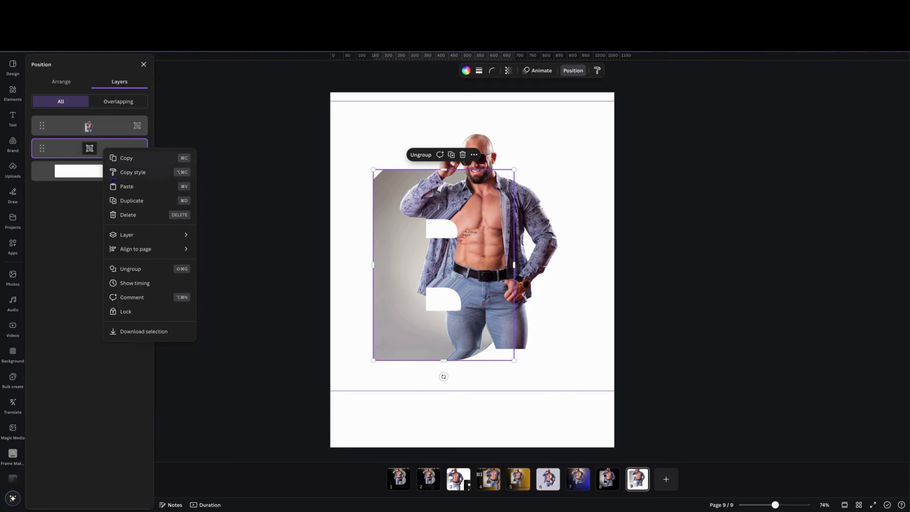
left_click(135, 218)
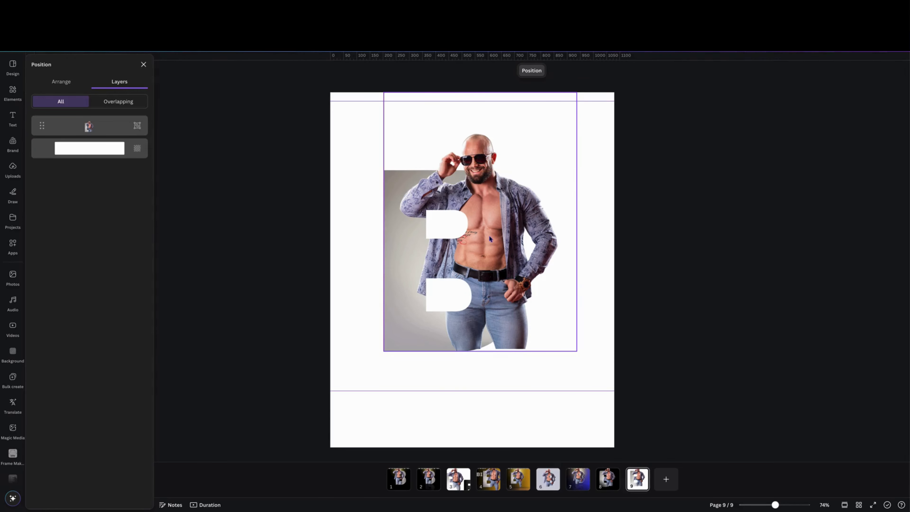
Step: Move the remaining man-and-B group down toward the page's left edge and ungroup it
left_click(473, 257)
left_click_drag(473, 256, 443, 261)
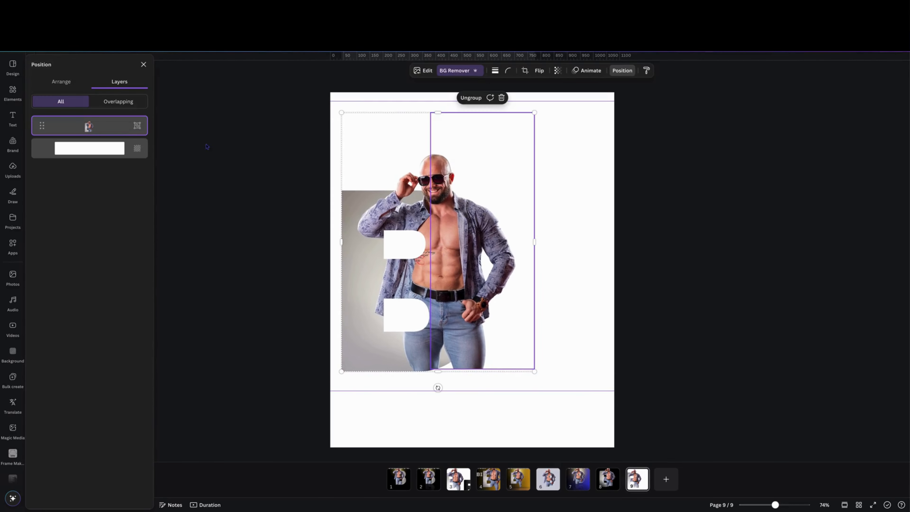
right_click(109, 136)
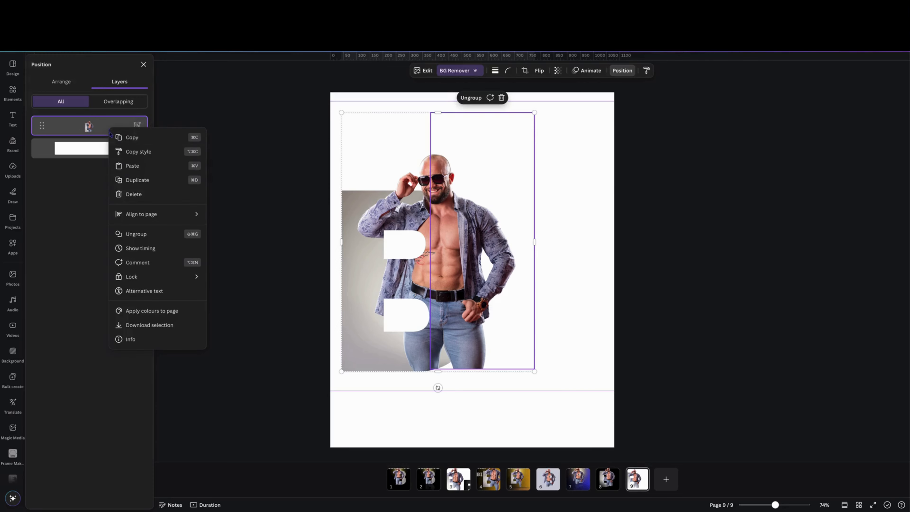
left_click(140, 234)
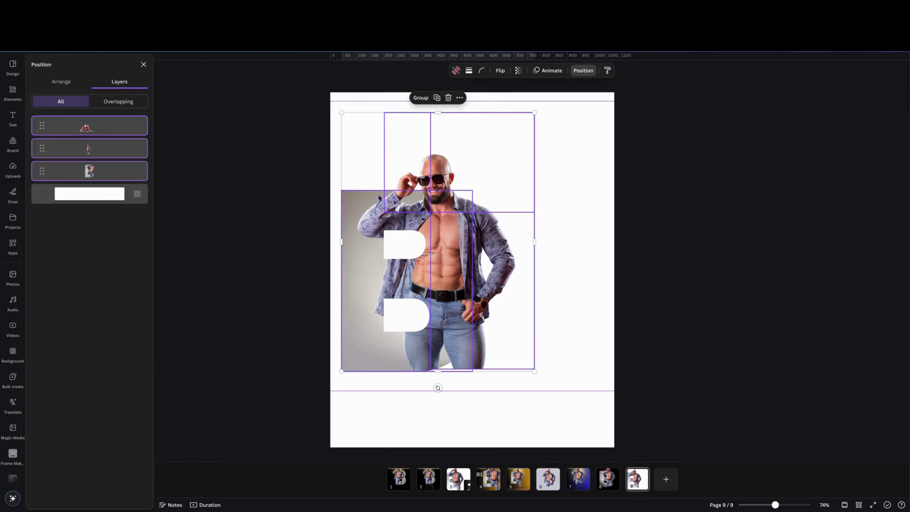
Step: Duplicate the photo-filled B frame layer and place the copy beside the man, overlapping the page's right edge
left_click(551, 197)
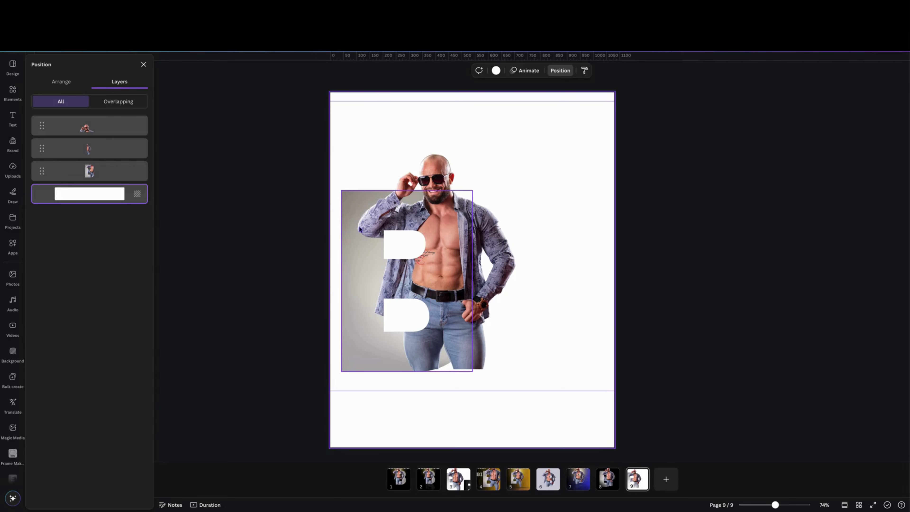
left_click(111, 172)
right_click(111, 174)
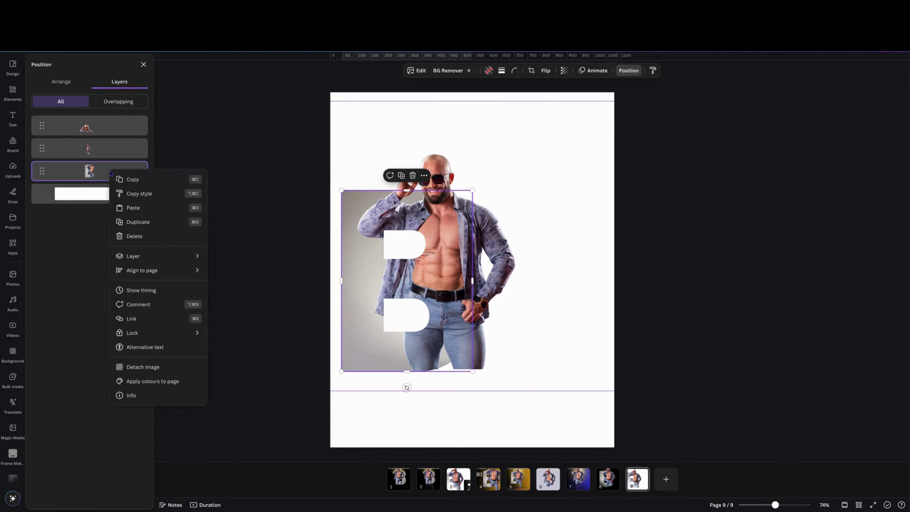
left_click(138, 221)
left_click_drag(390, 229, 568, 213)
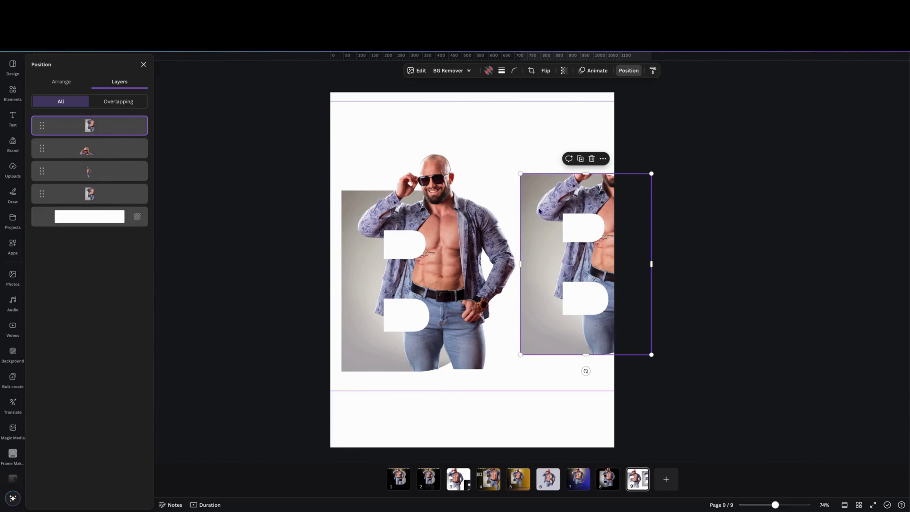
Step: Delete the photo from the copied B frame and fill the letter with the default black-to-grey gradient
left_click(543, 164)
left_click(550, 187)
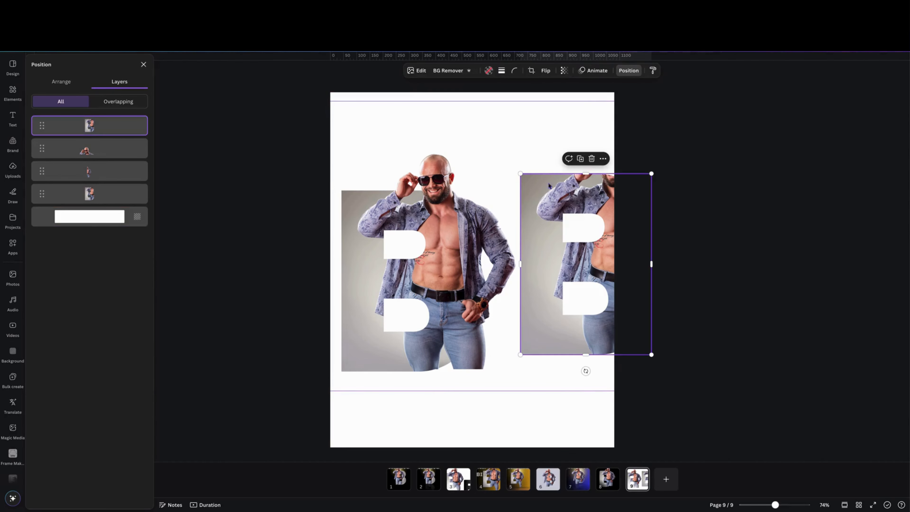
left_click(592, 159)
left_click(588, 179)
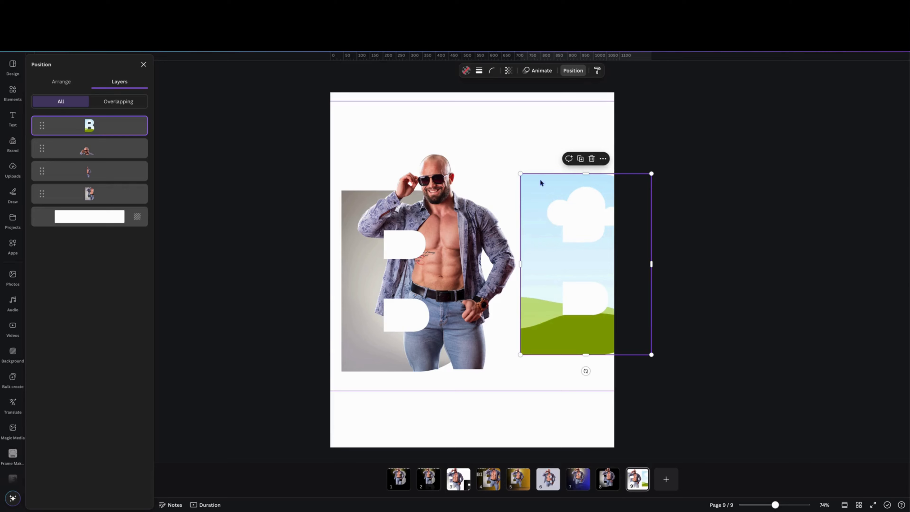
left_click(465, 70)
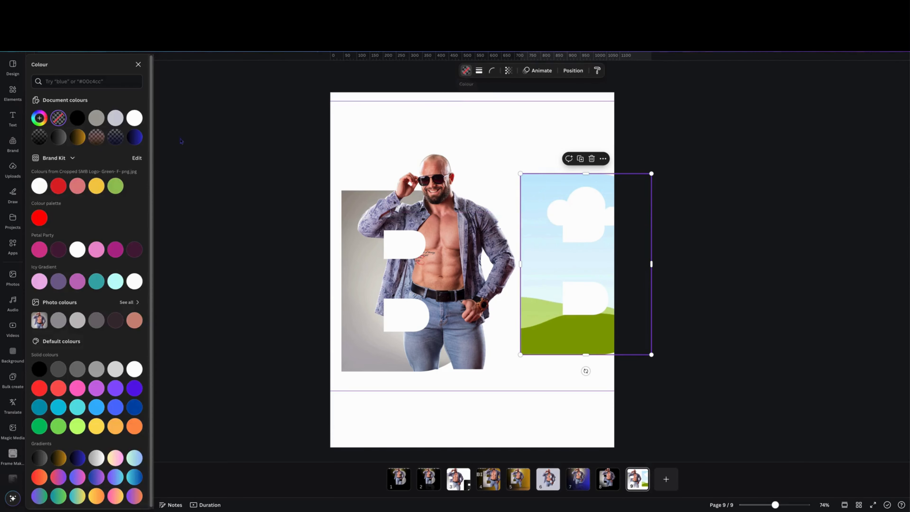
left_click(39, 369)
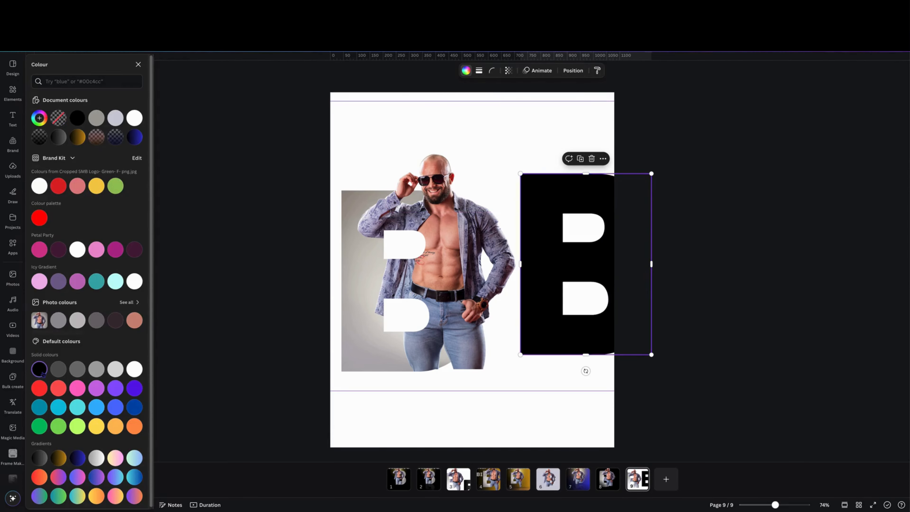
left_click(39, 458)
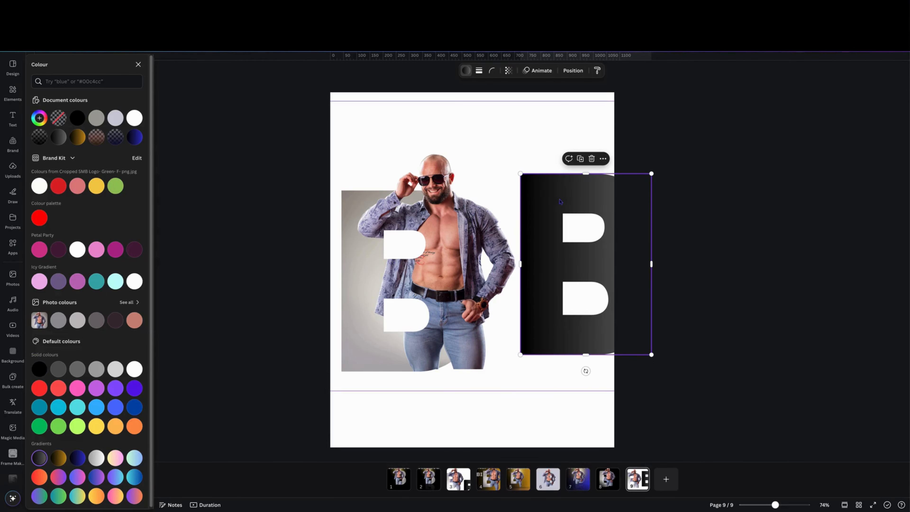
Step: Duplicate the gradient B, align the copy over the original and nudge it one step up and one step right
left_click(542, 136)
left_click(547, 198)
key("ctrl+d")
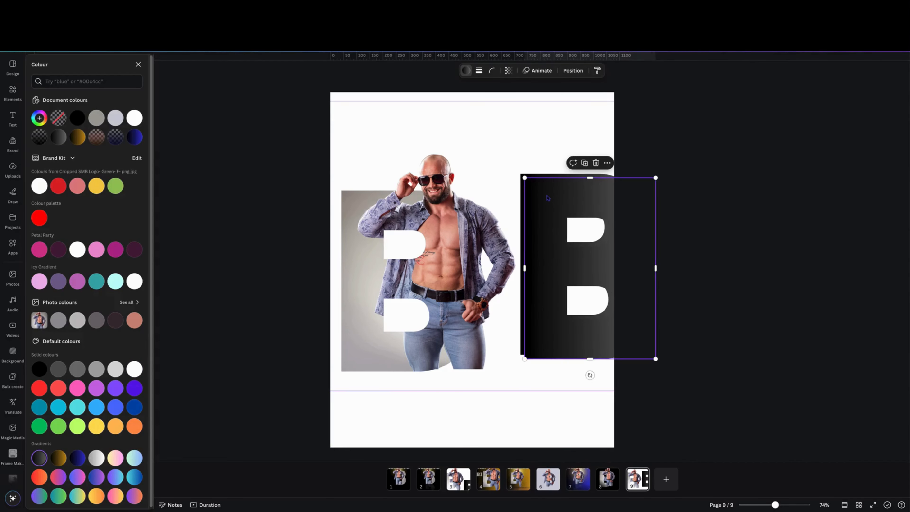
left_click_drag(553, 209, 552, 206)
key("Up")
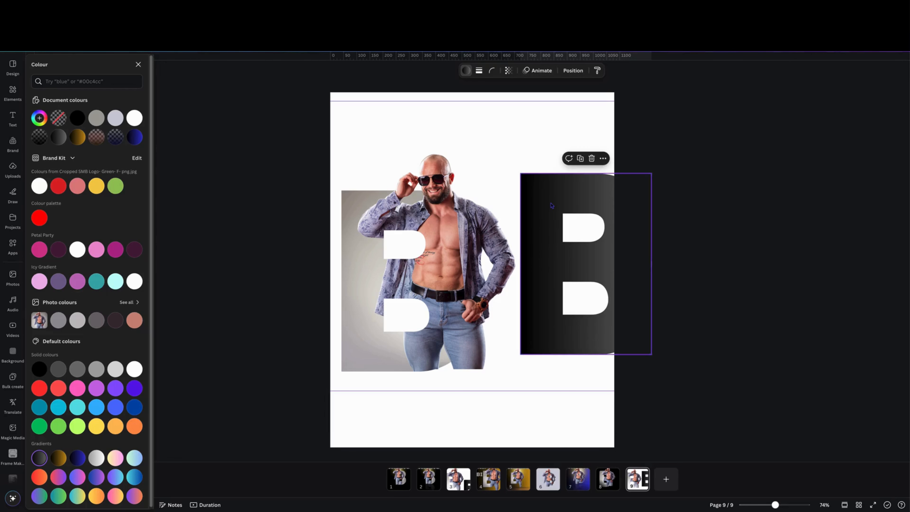
key("Right")
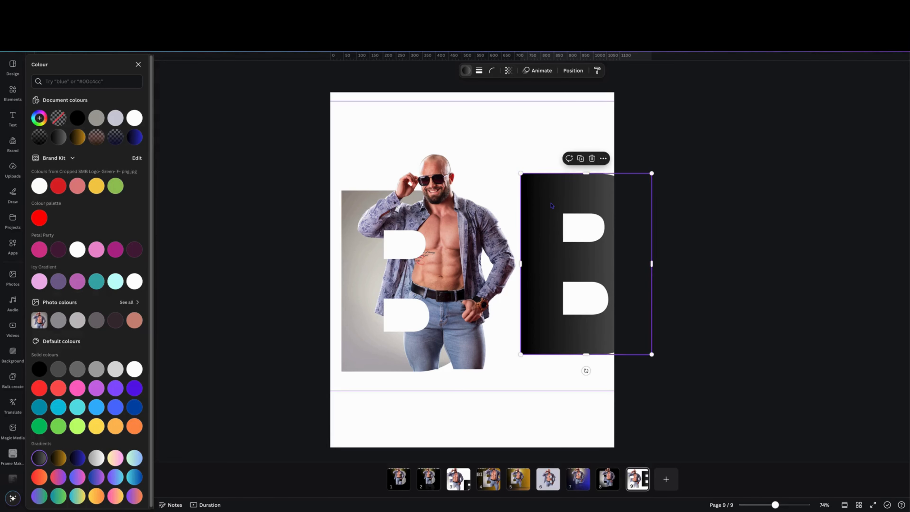
Step: Repeat the offset duplication of the gradient B to build up a 3D extrusion, and group all the stacked copies
key("ctrl+d")
key("ctrl+d")
key("ctrl+d")
key("ctrl+d")
key("ctrl+d")
key("ctrl+d")
key("ctrl+d")
key("ctrl+d")
key("ctrl+d")
key("ctrl+d")
key("ctrl+d")
key("ctrl+d")
key("ctrl+d")
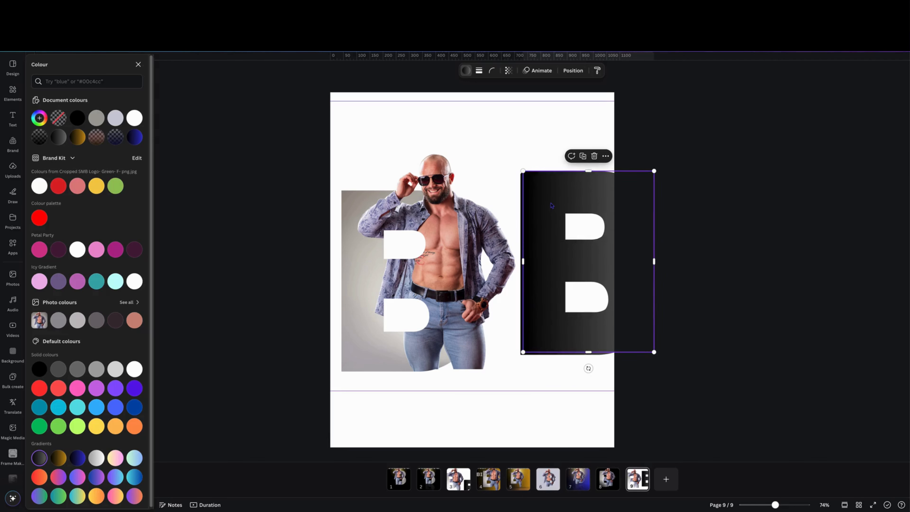
key("ctrl+d")
key("ctrl+d")
key("ctrl+d")
key("ctrl+d")
key("ctrl+d")
key("ctrl+d")
key("ctrl+d")
key("ctrl+d")
key("ctrl+d")
key("ctrl+d")
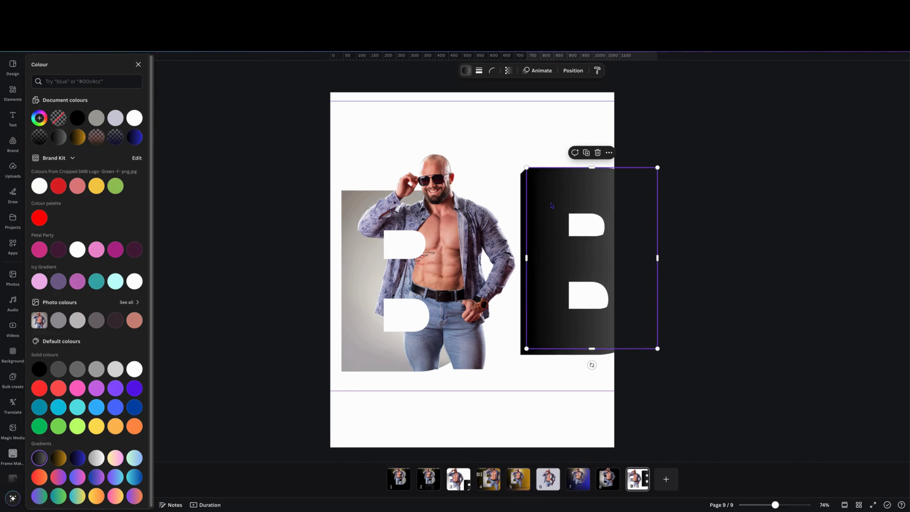
key("ctrl+d")
key("ctrl+d")
key("ctrl+d")
key("ctrl+d")
key("ctrl+d")
key("ctrl+d")
key("ctrl+d")
key("ctrl+d")
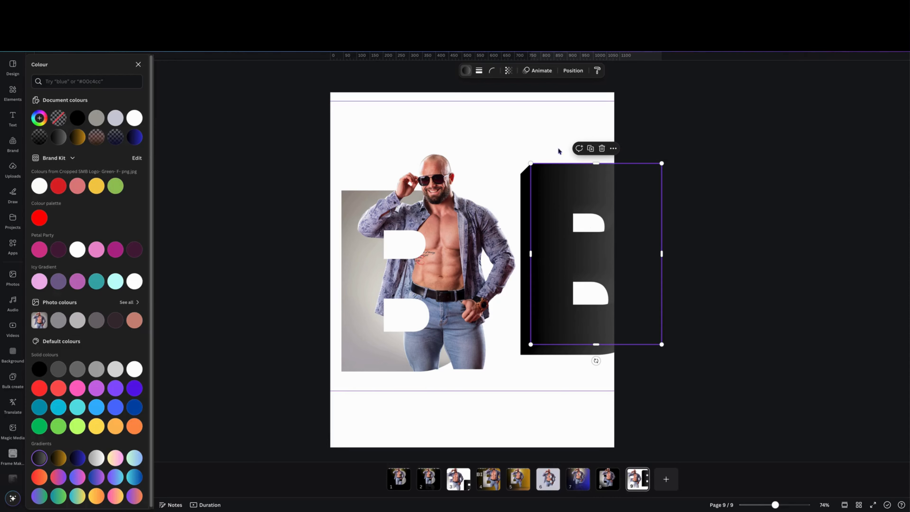
left_click_drag(566, 127, 567, 235)
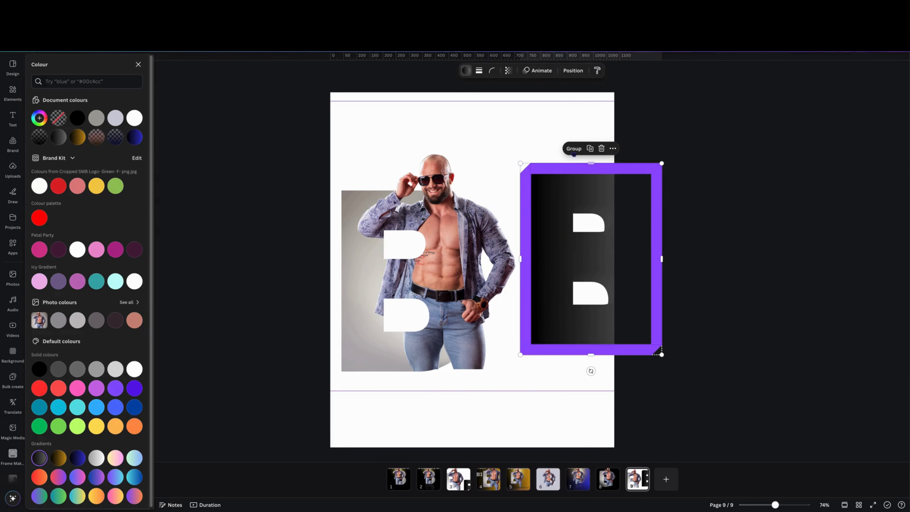
left_click(574, 148)
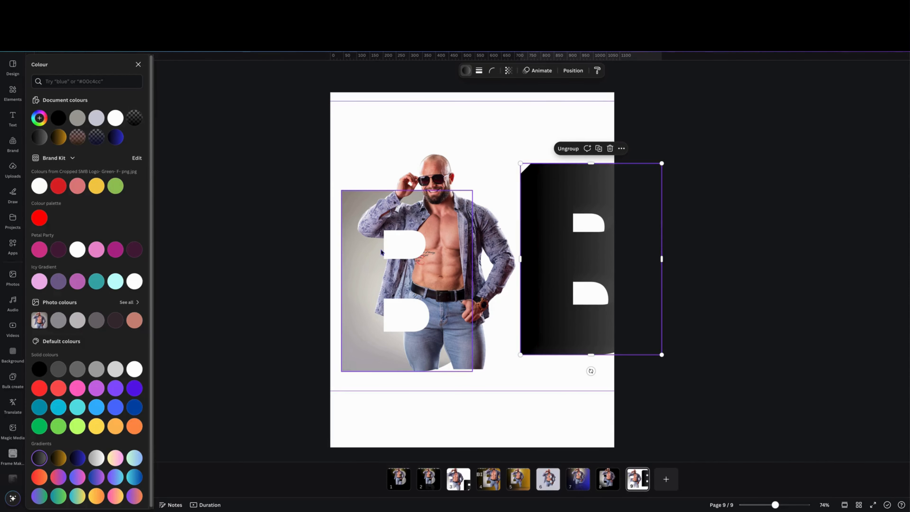
Step: Group the two man cutouts with the photo-filled B and bring that group to the front
left_click_drag(296, 136, 464, 411)
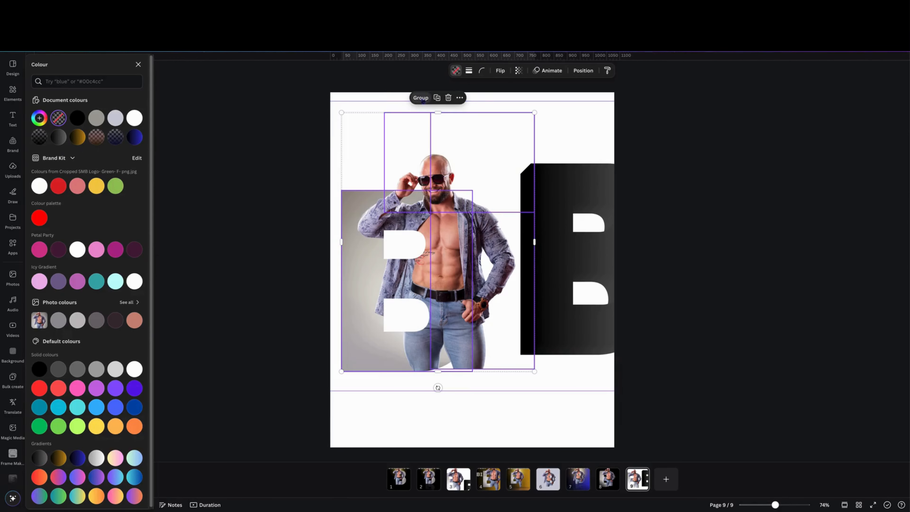
left_click(421, 97)
left_click_drag(375, 270, 458, 252)
right_click(460, 249)
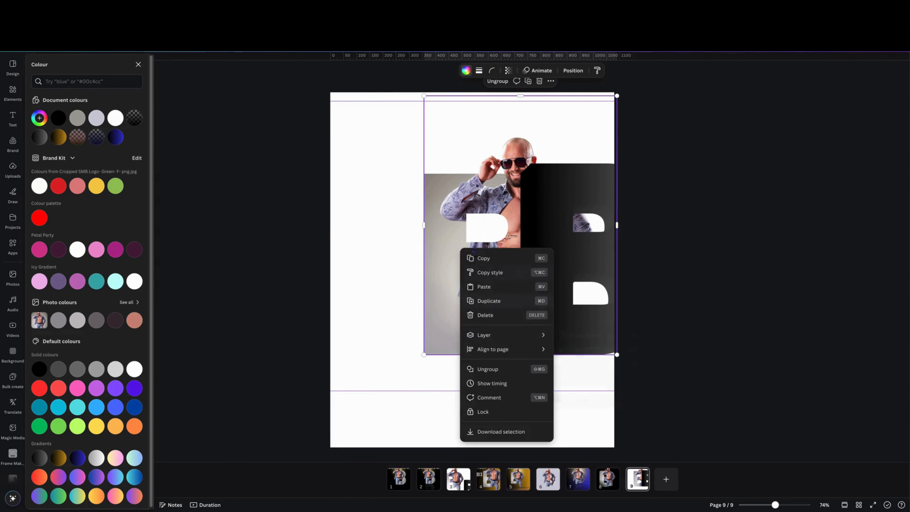
mouse_move(530, 335)
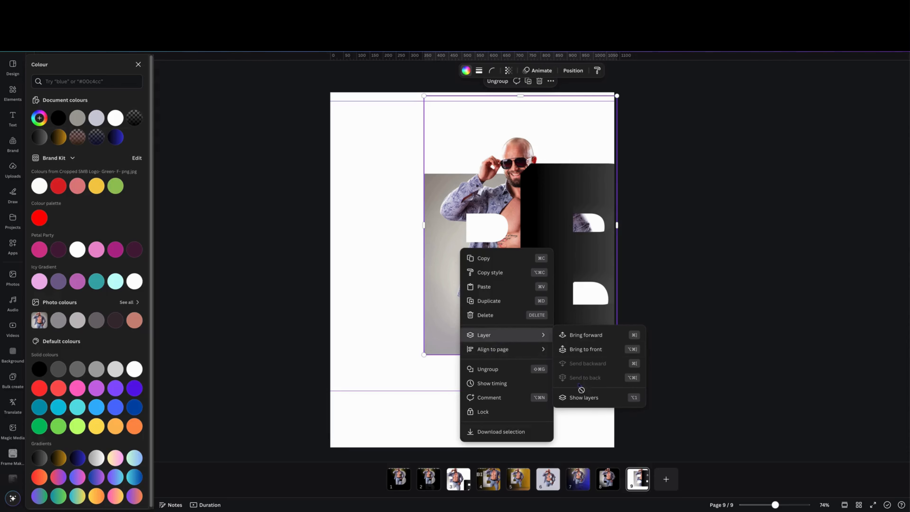
left_click(596, 350)
Step: Align the man-and-B group with the front face of the extruded B and move both toward the page's centre
left_click_drag(449, 214, 552, 199)
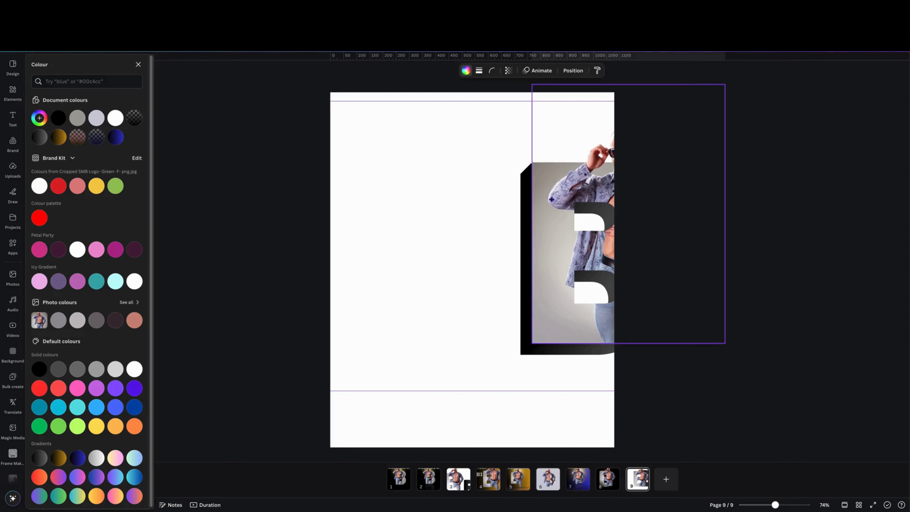
left_click_drag(464, 208, 415, 243)
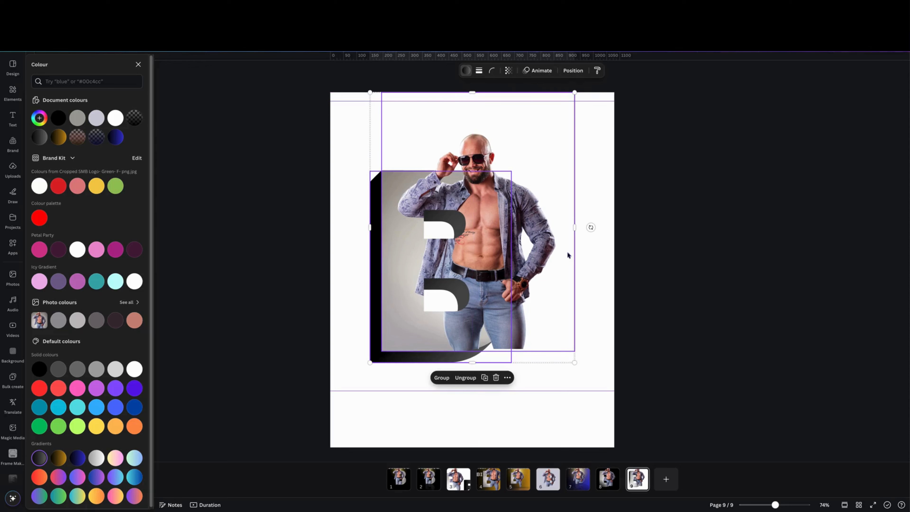
left_click(597, 303)
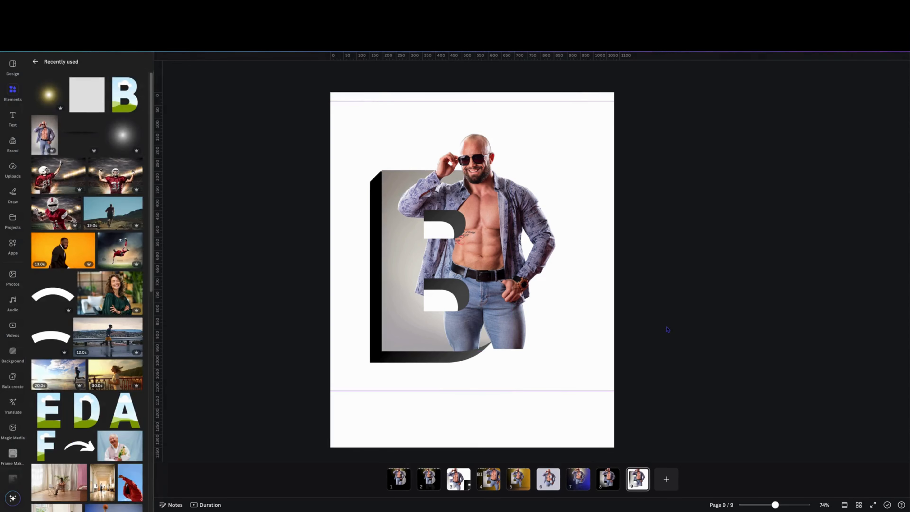
Step: Ungroup the man-and-B group and show the page's layers with the man's right-side cutout selected
left_click(506, 310)
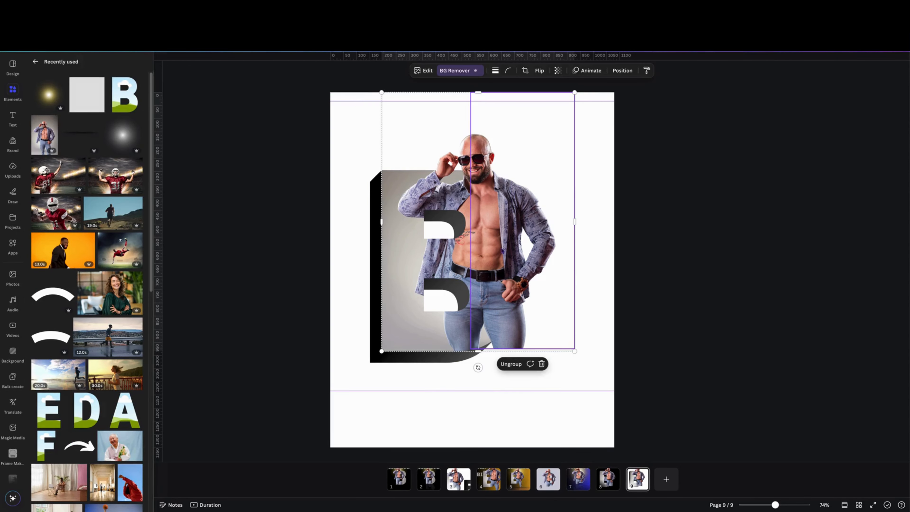
left_click(510, 364)
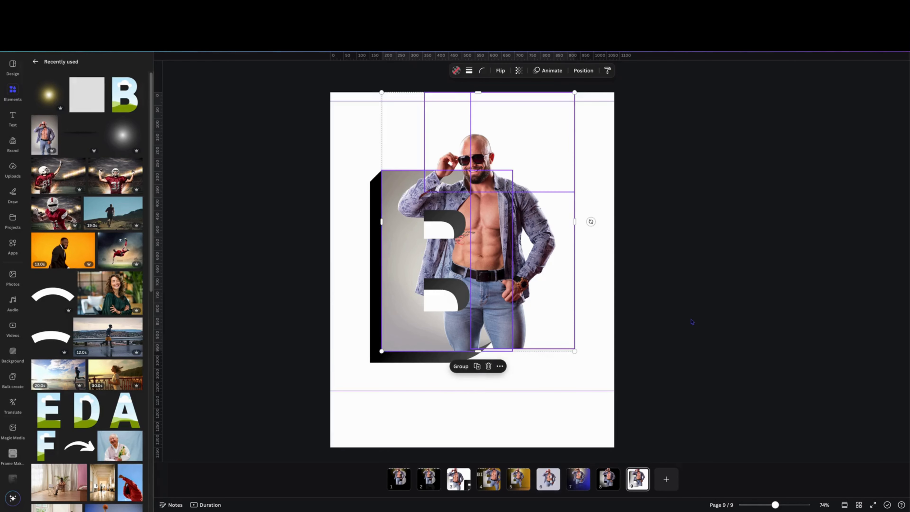
left_click(521, 313)
right_click(521, 314)
mouse_move(541, 363)
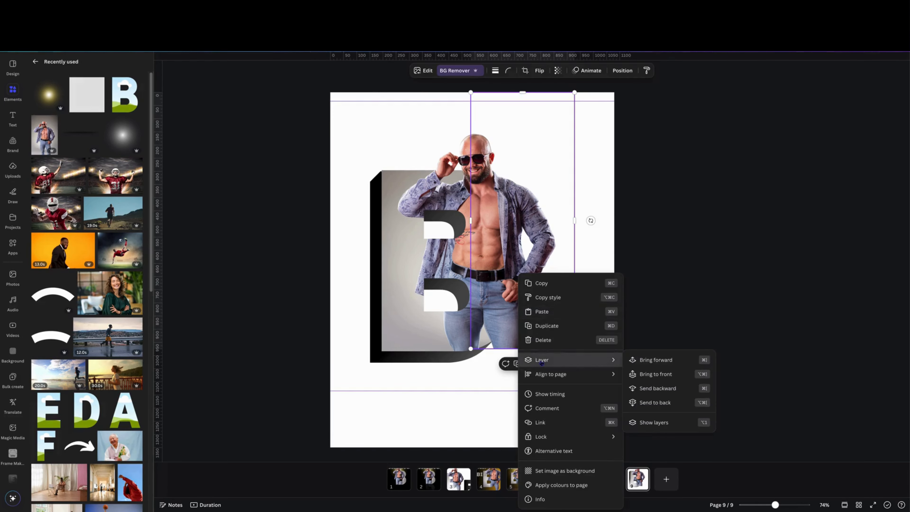
left_click(651, 419)
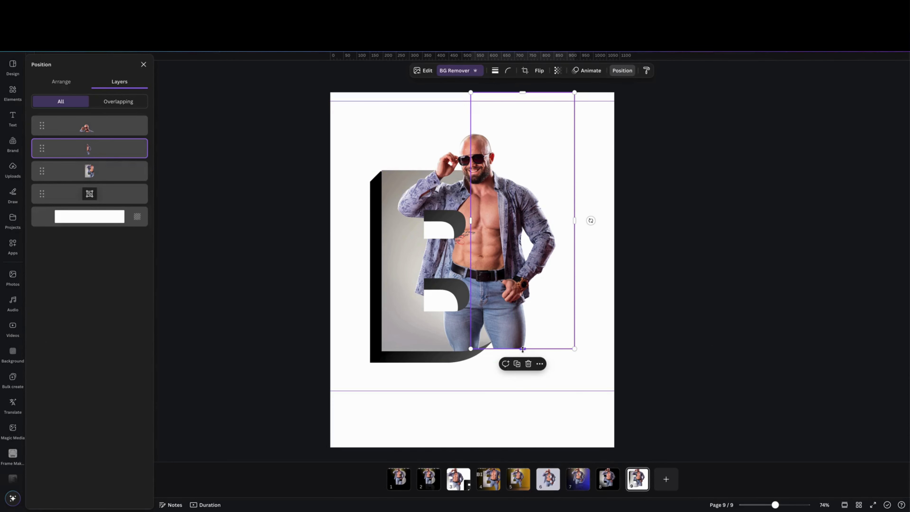
Step: Extend the right-side cutout's crop below the B's base to reveal more leg, and trim its left edge inward
left_click_drag(523, 349, 528, 372)
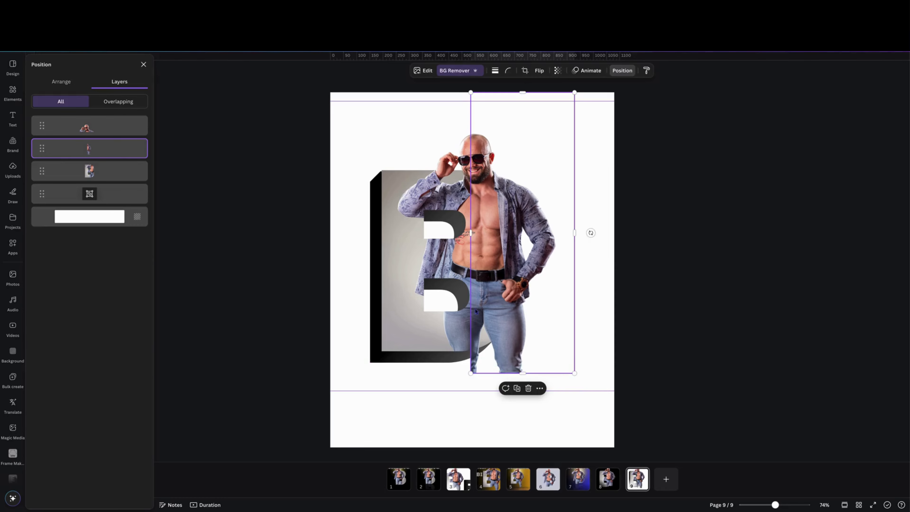
left_click_drag(471, 233, 486, 234)
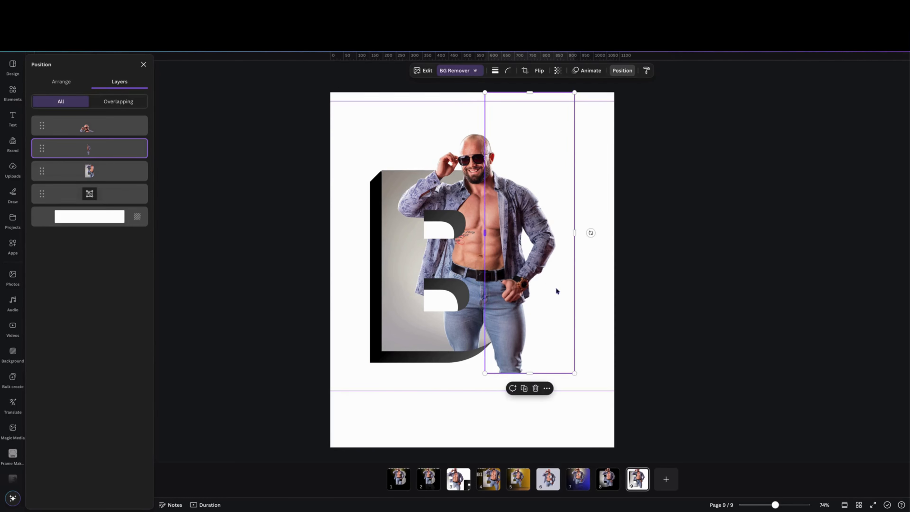
key("alt+1")
left_click(667, 321)
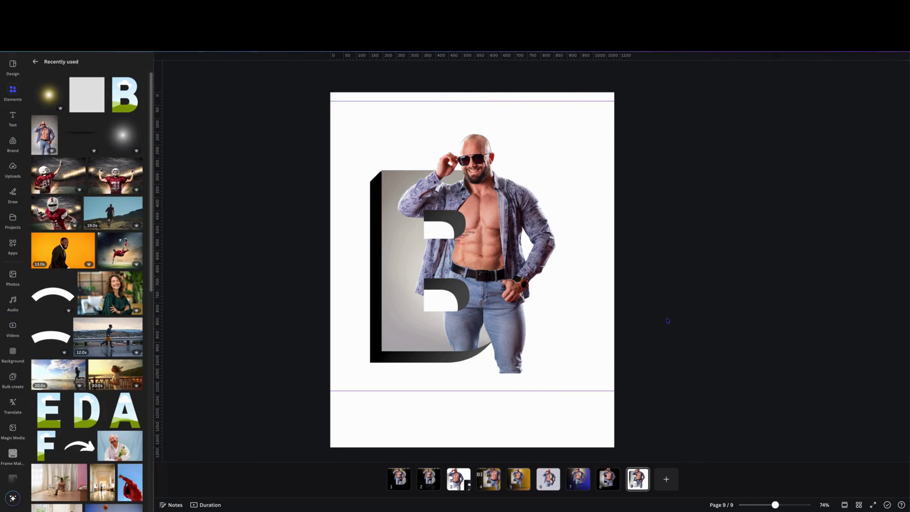
Step: Select the whole pop-out artwork and reposition it slightly lower and further right, near the middle of the page
left_click_drag(301, 125, 607, 369)
left_click_drag(501, 254, 508, 323)
left_click(691, 297)
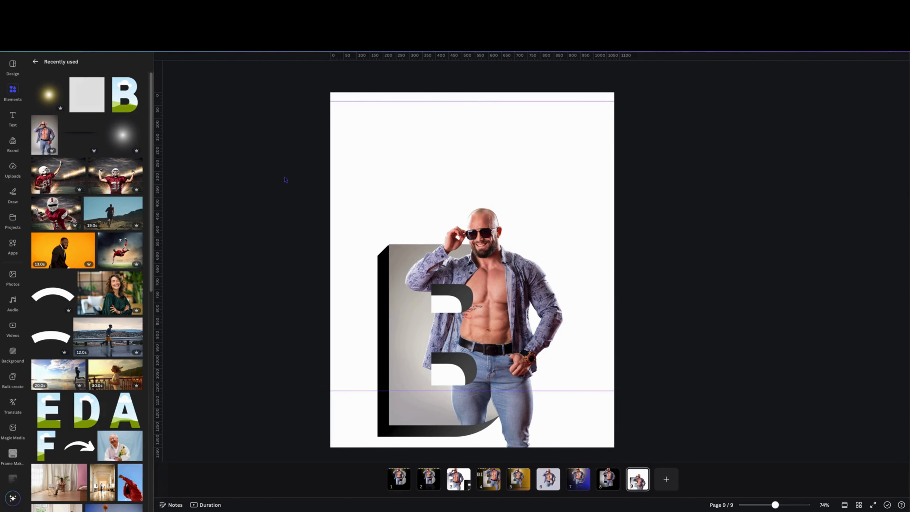
left_click_drag(284, 175, 527, 340)
left_click_drag(477, 325, 478, 261)
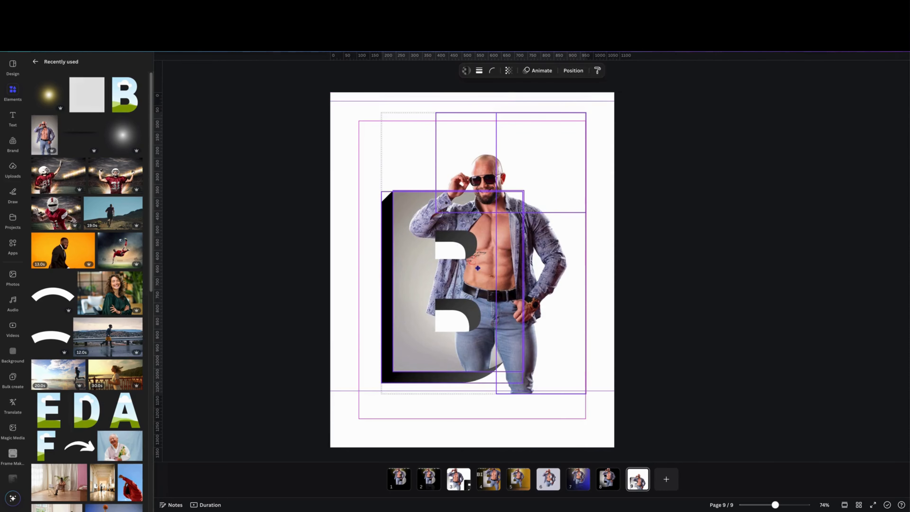
left_click(338, 229)
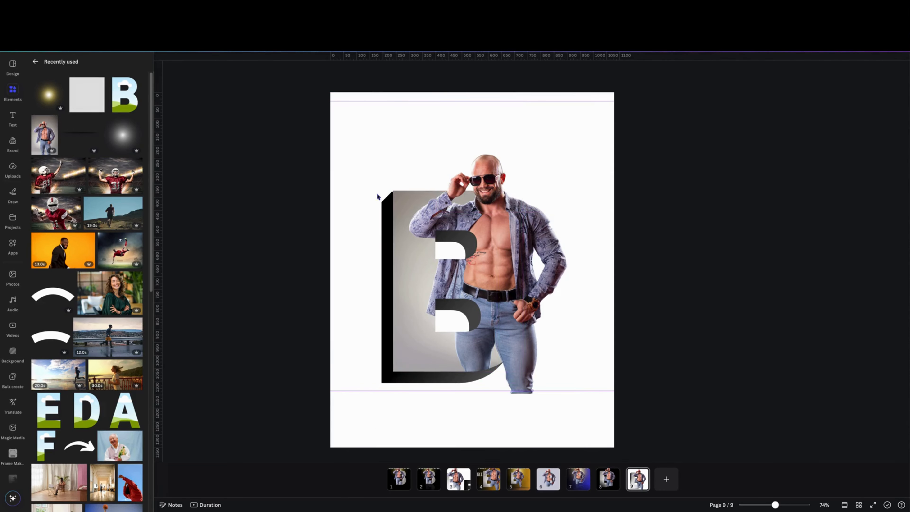
Step: Group the two man cutouts with the photo-filled B and nudge the group slightly to line up with the extruded B
right_click(500, 246)
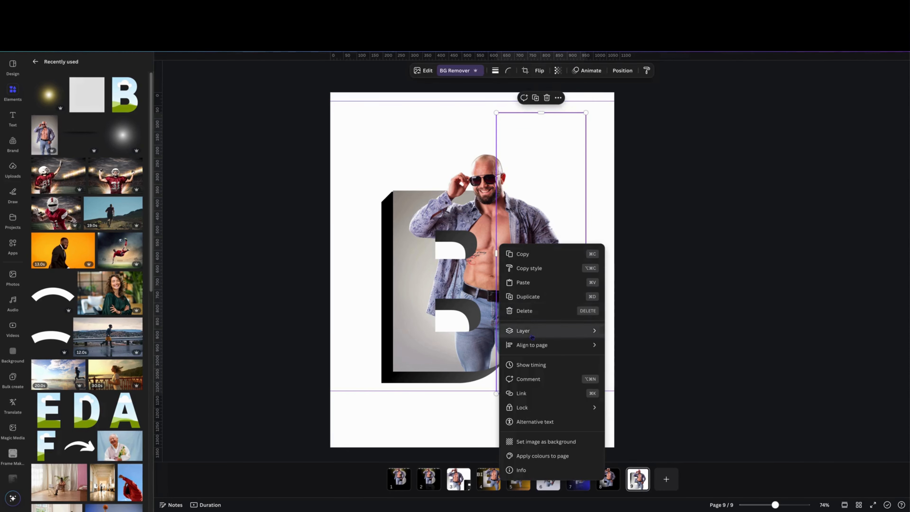
mouse_move(573, 330)
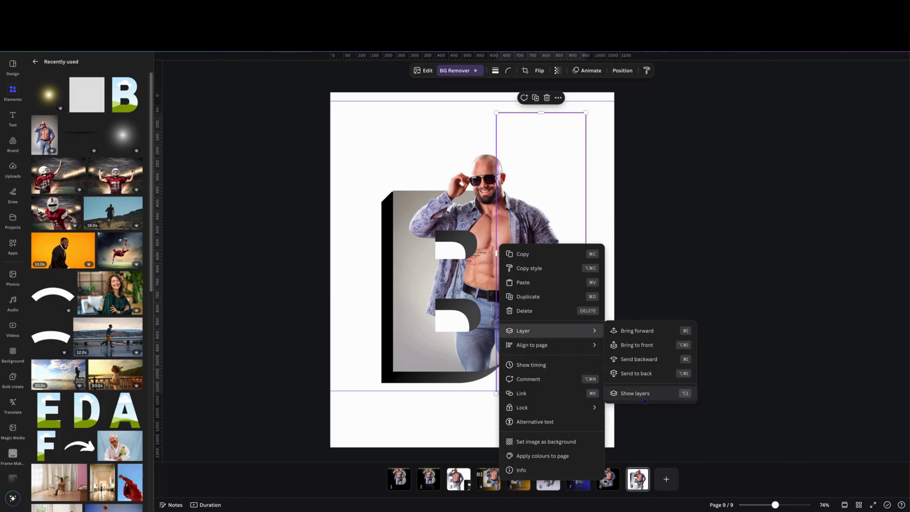
left_click(638, 394)
left_click(136, 124)
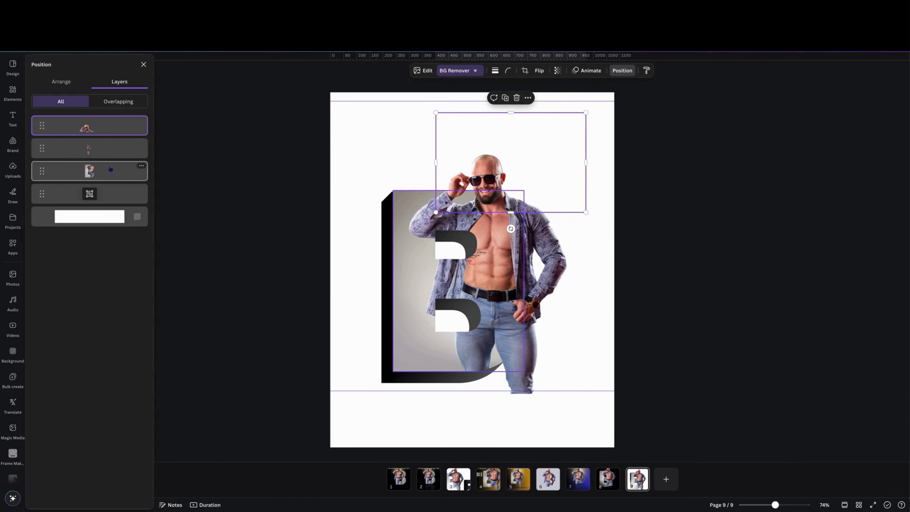
left_click(111, 168, "shift")
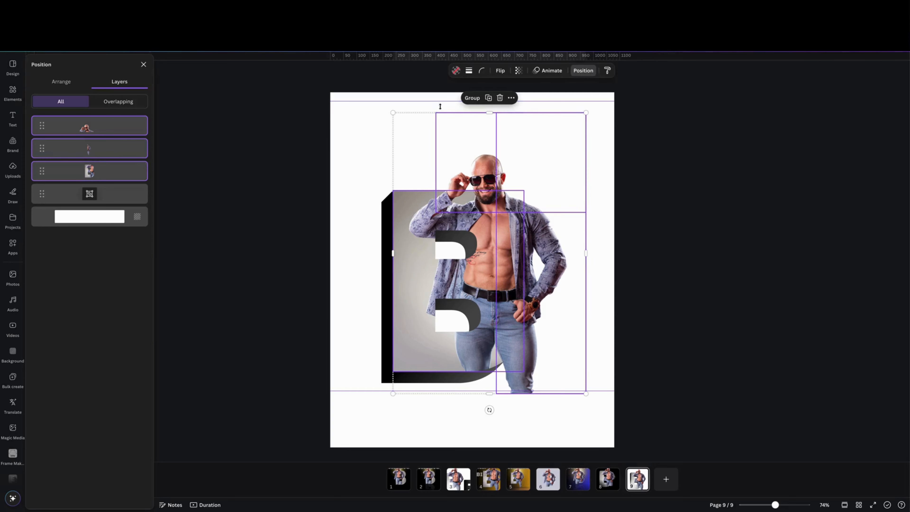
key("ctrl+g")
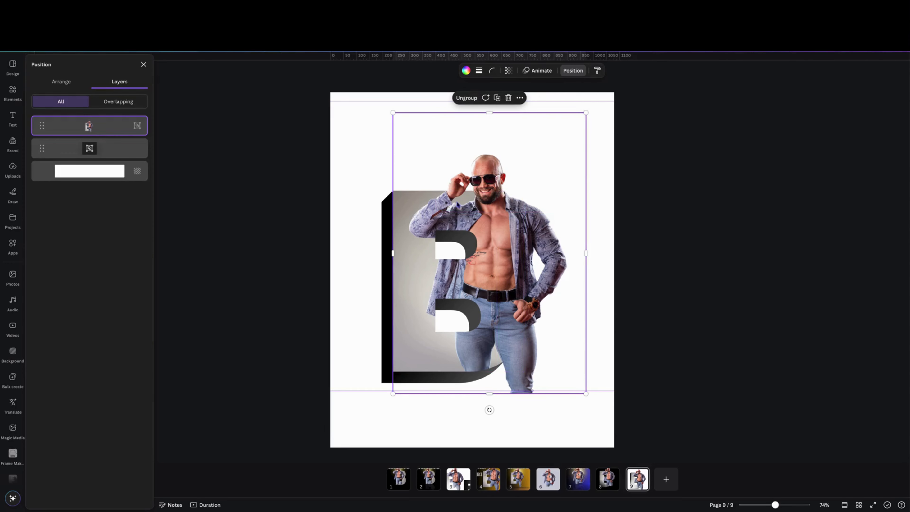
left_click_drag(459, 203, 456, 203)
left_click(316, 189)
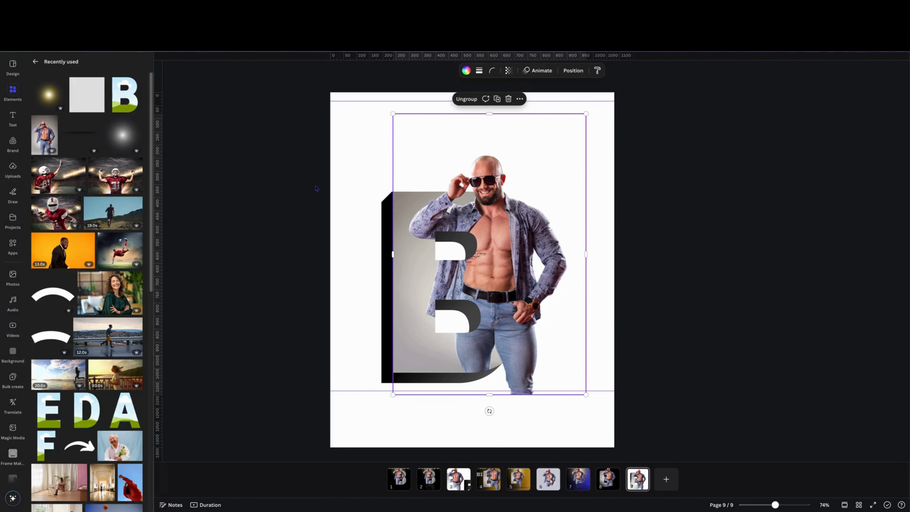
left_click(287, 179)
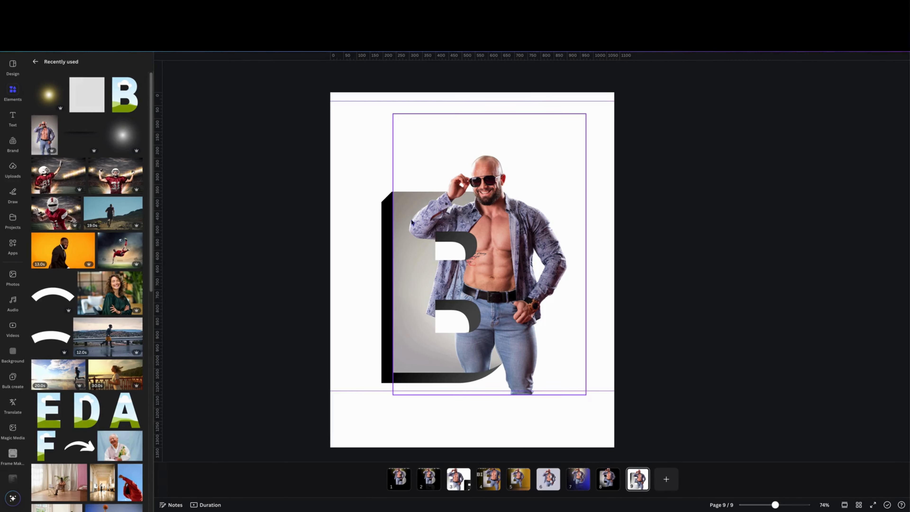
Step: Fine-tune the man-and-B group's vertical alignment against the front face of the extruded B
left_click(434, 227)
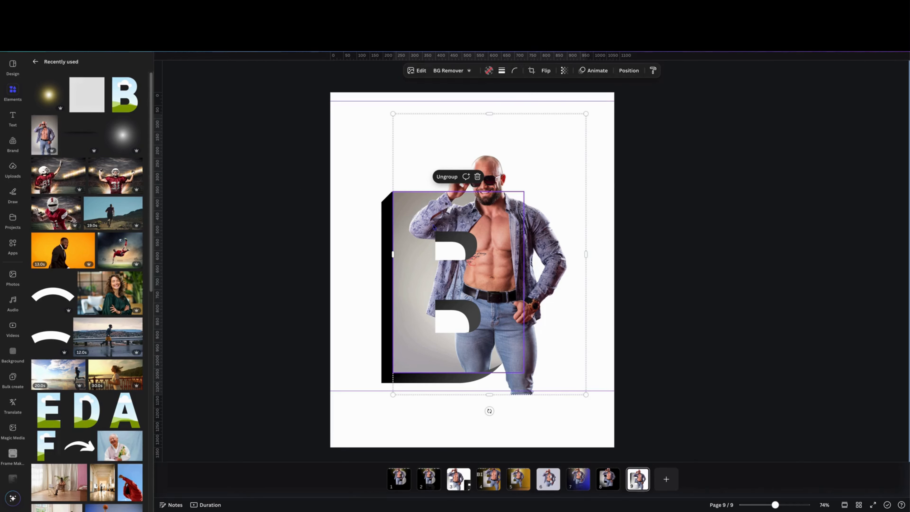
left_click(351, 191)
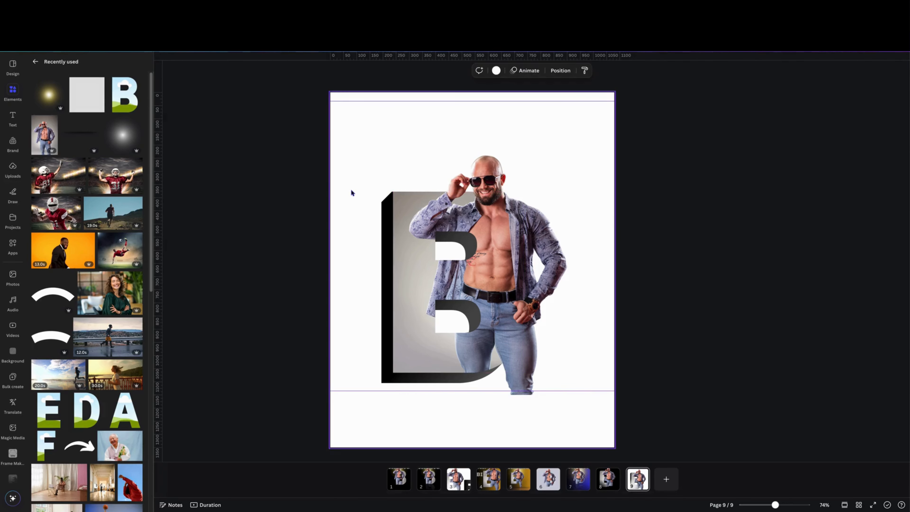
left_click(441, 225)
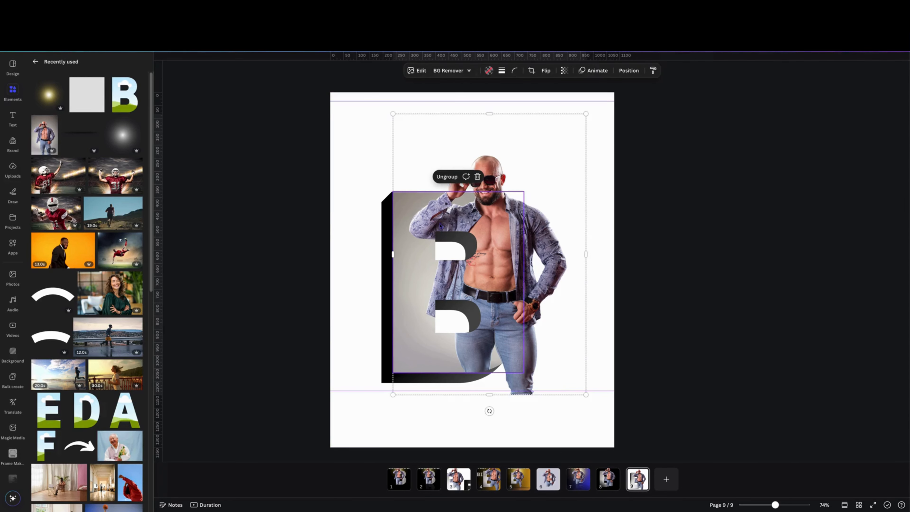
left_click(441, 225)
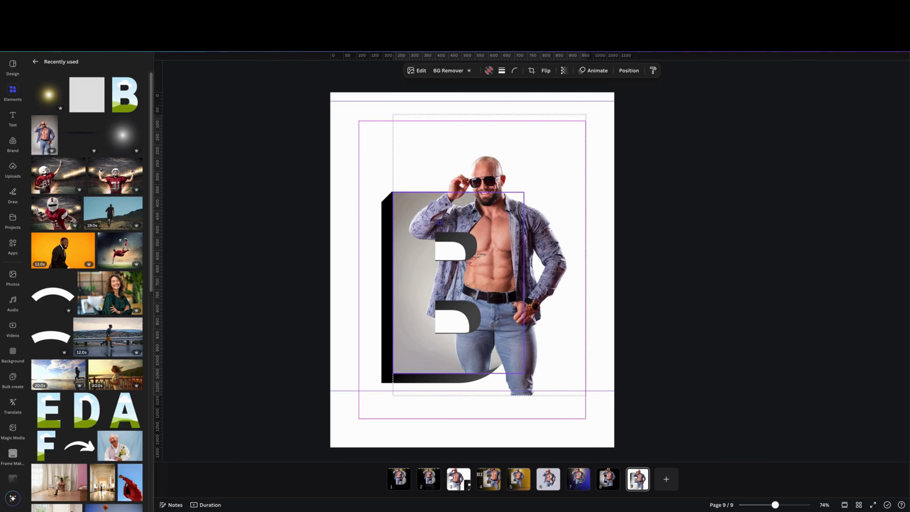
left_click_drag(439, 223, 439, 222)
left_click(330, 221)
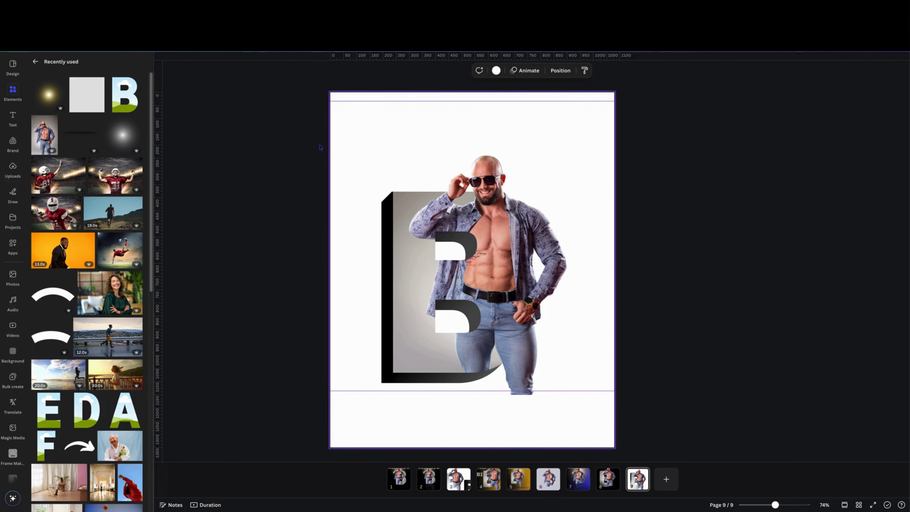
Step: Group the extruded B with the man-and-B artwork and move the combined group up near the page's top
left_click_drag(319, 144, 616, 369)
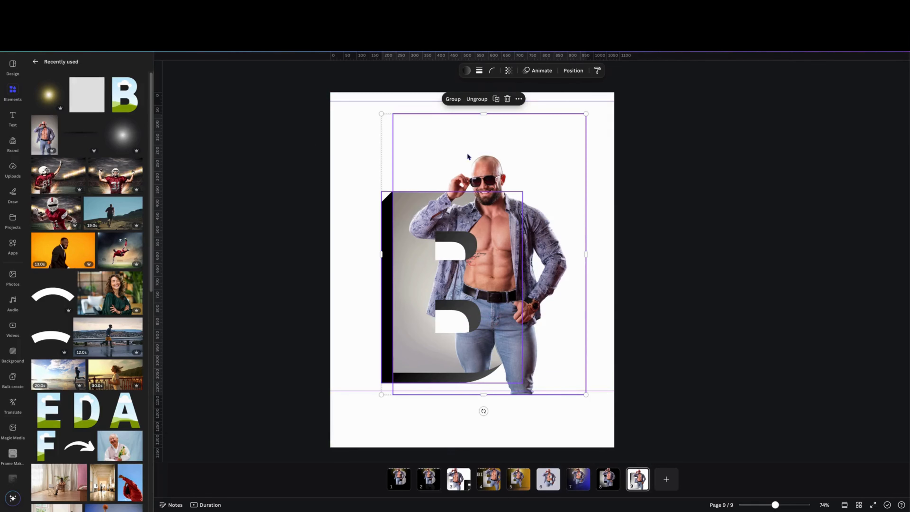
left_click(453, 99)
left_click_drag(479, 289, 478, 229)
Step: Download only the grouped artwork as a PNG with a transparent background
right_click(480, 223)
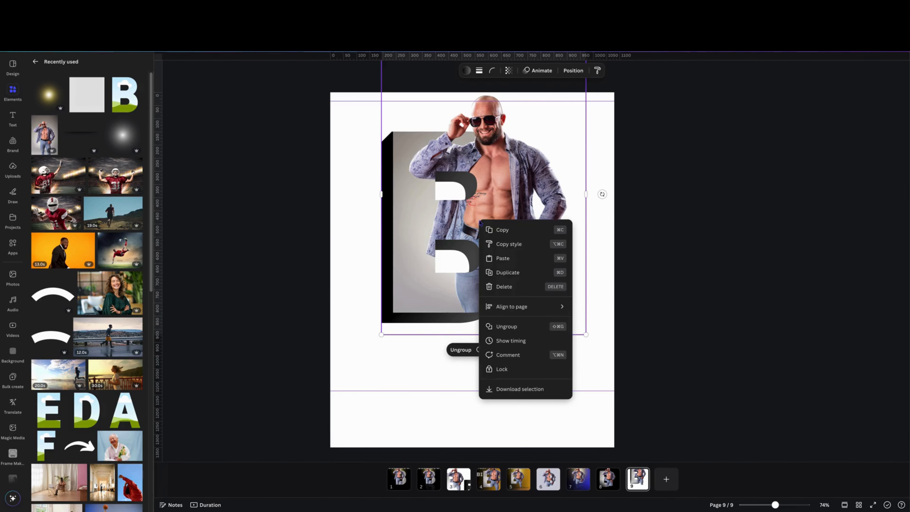
left_click(523, 388)
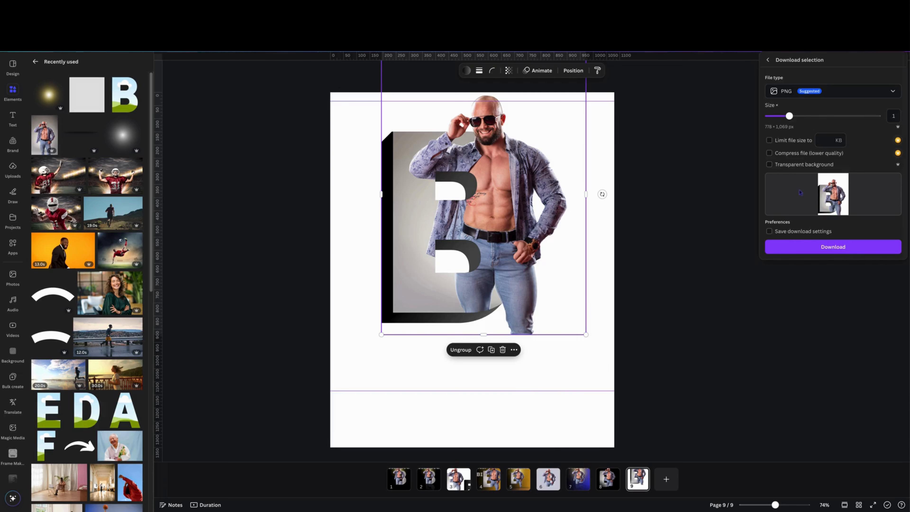
left_click(769, 164)
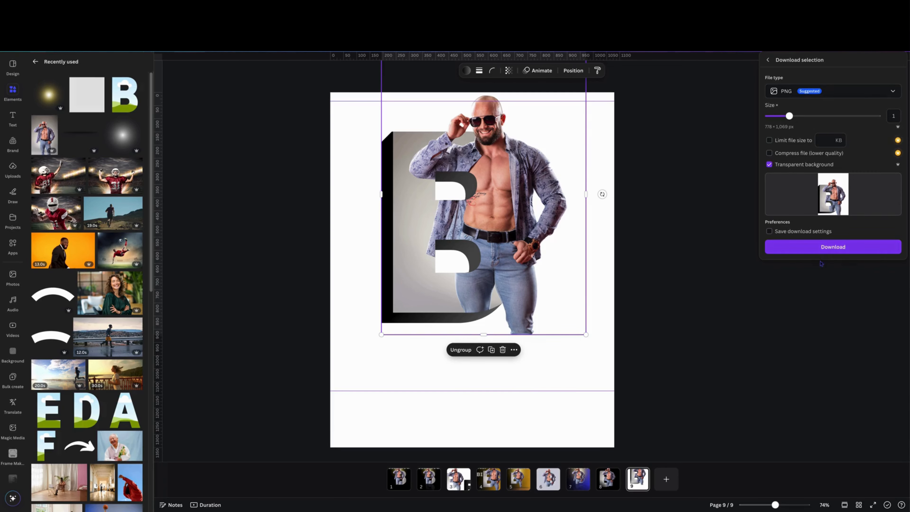
left_click(821, 247)
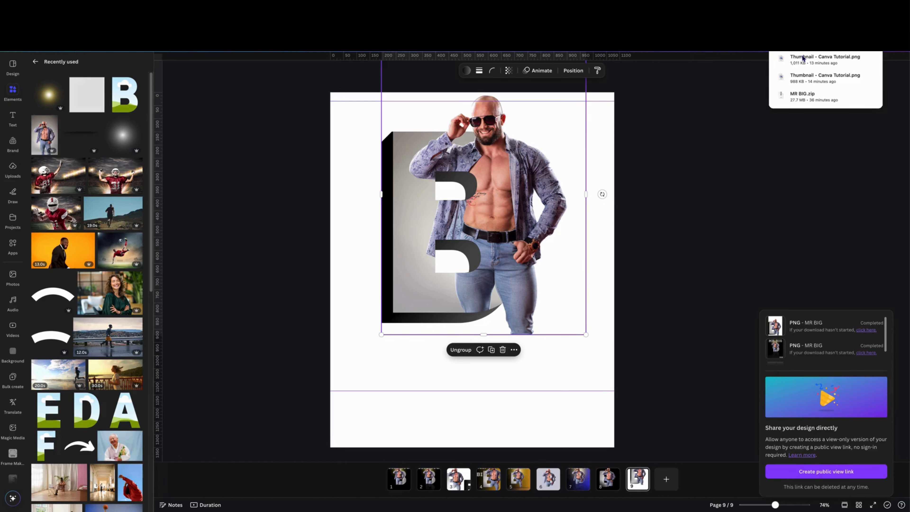
Step: Place the downloaded PNG on the page, delete the original grouped artwork, and position the PNG in the page's upper half
left_click_drag(802, 55, 489, 397)
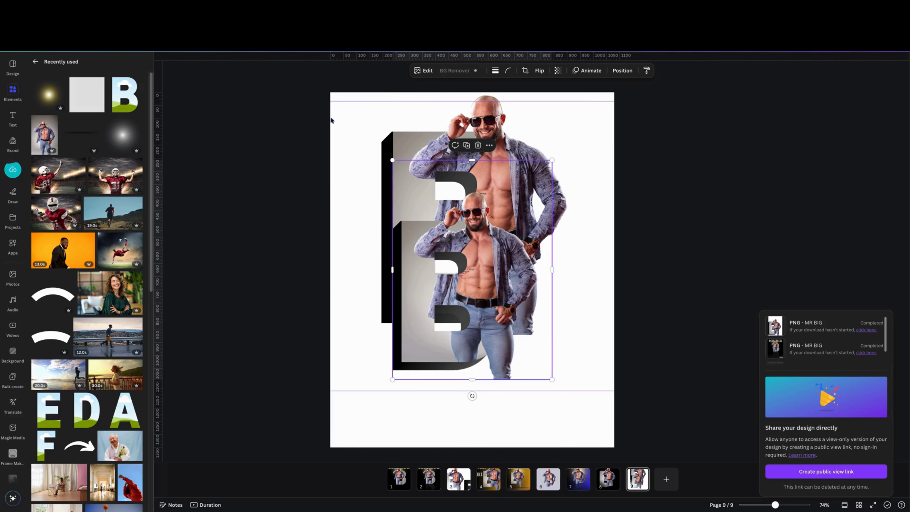
left_click_drag(392, 359, 289, 489)
left_click_drag(278, 102, 561, 216)
key("Delete")
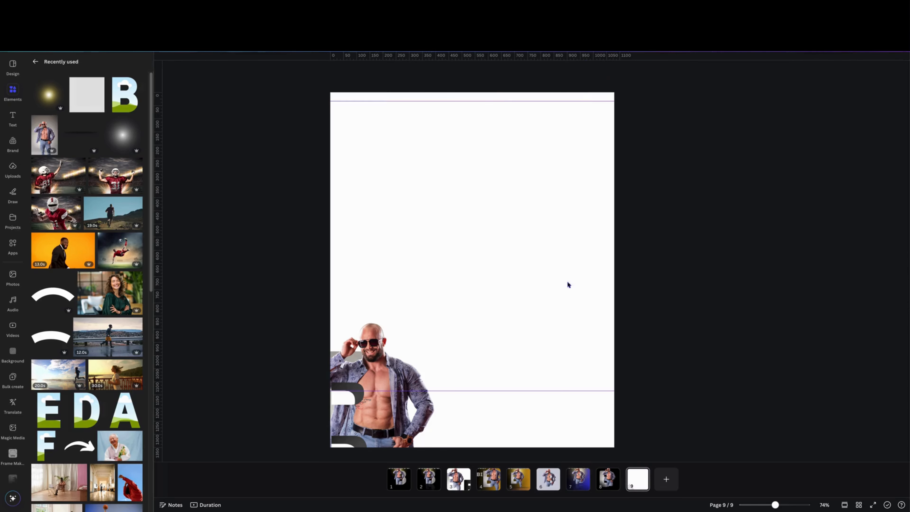
left_click_drag(383, 379, 488, 157)
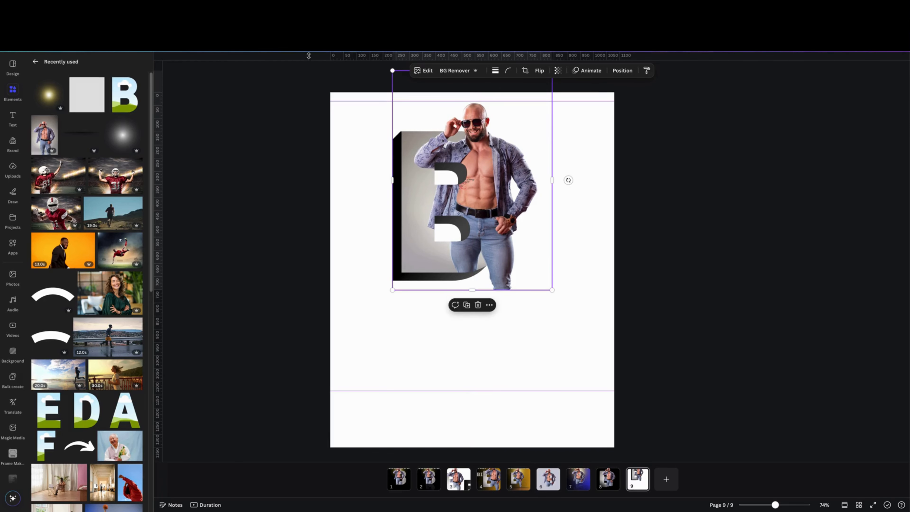
Step: Create a reflection of the PNG with Easy Reflections, position Below, offset 50 and opacity 20, and add it to the design
left_click(15, 253)
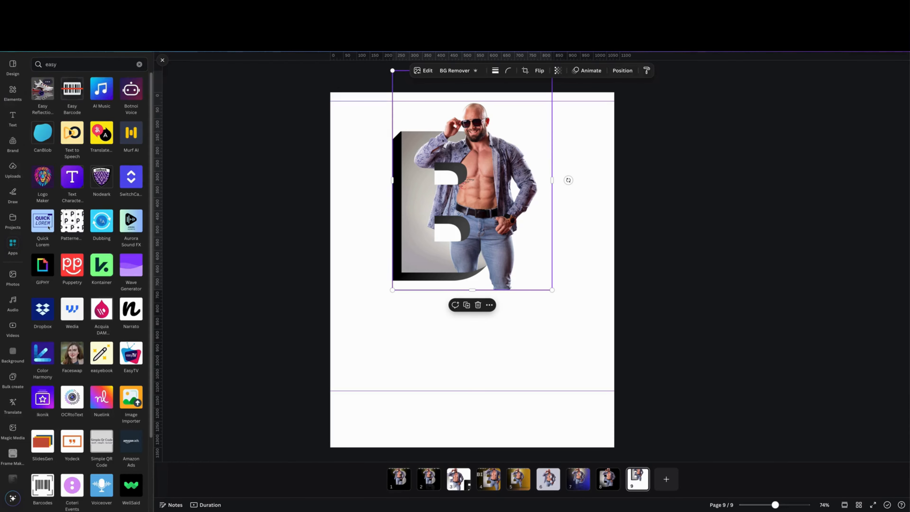
left_click(42, 89)
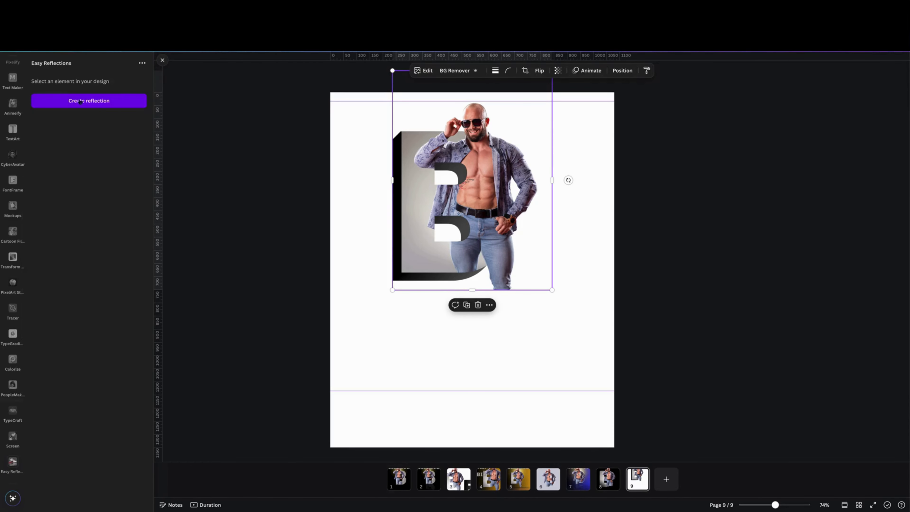
left_click(80, 102)
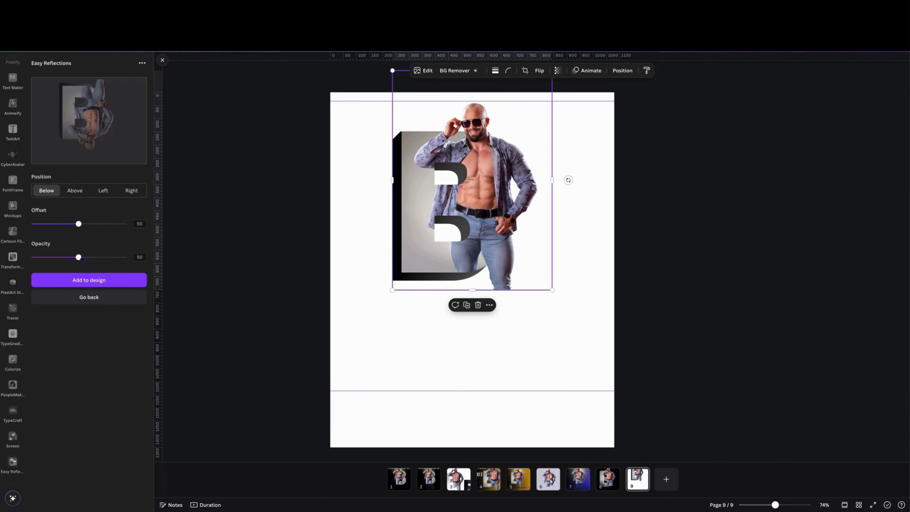
left_click_drag(82, 257, 50, 264)
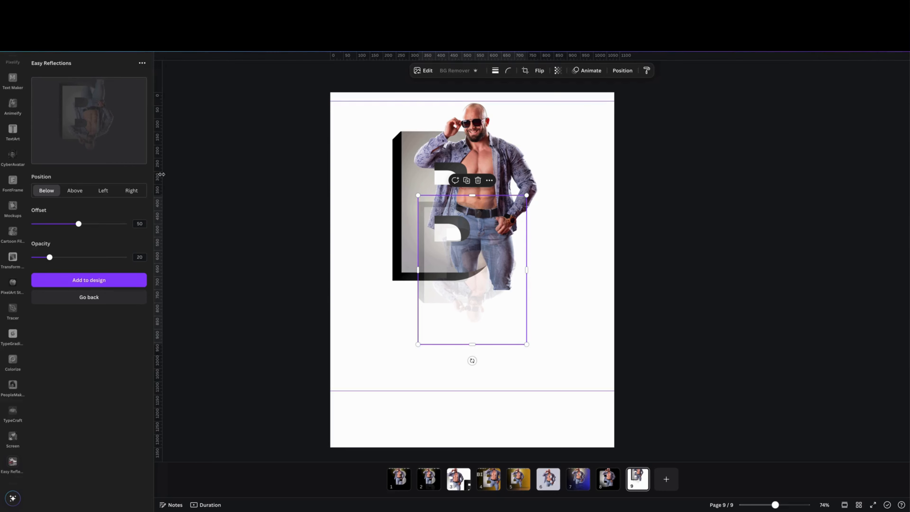
Step: Add vertical guides at the left edges of the B's front face and its cut-outs, and enlarge the reflection directly beneath the artwork
left_click_drag(162, 174, 401, 199)
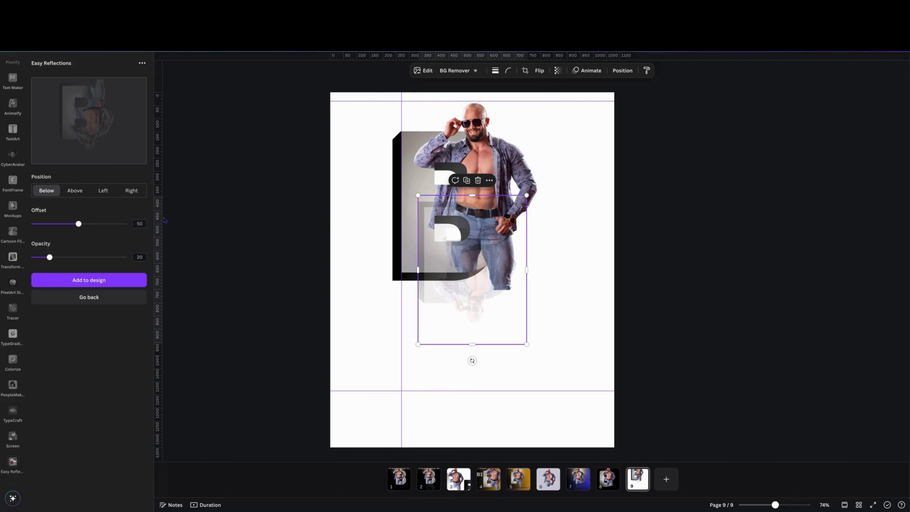
left_click_drag(161, 219, 434, 235)
left_click_drag(496, 219, 473, 300)
left_click_drag(504, 424, 557, 482)
left_click_drag(499, 342, 500, 354)
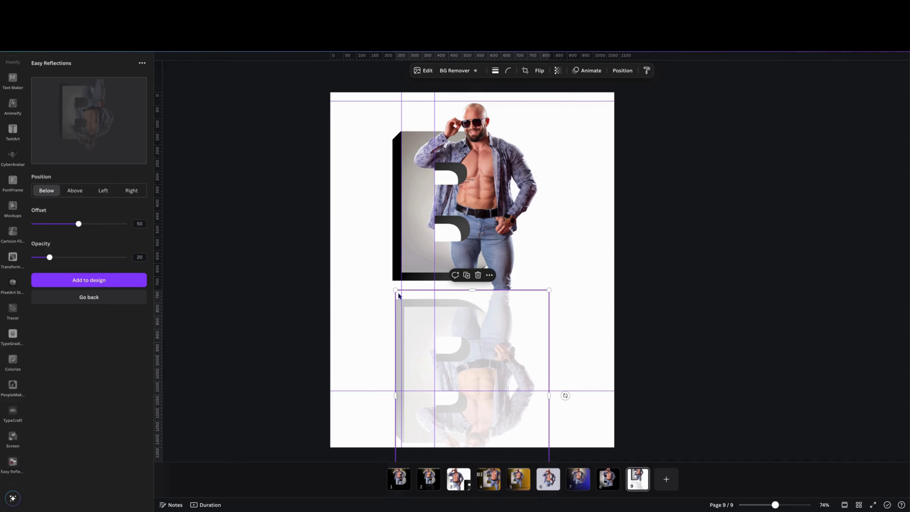
Step: Resize the reflection from its corners until its width and letter edges match the artwork above
left_click_drag(395, 289, 392, 285)
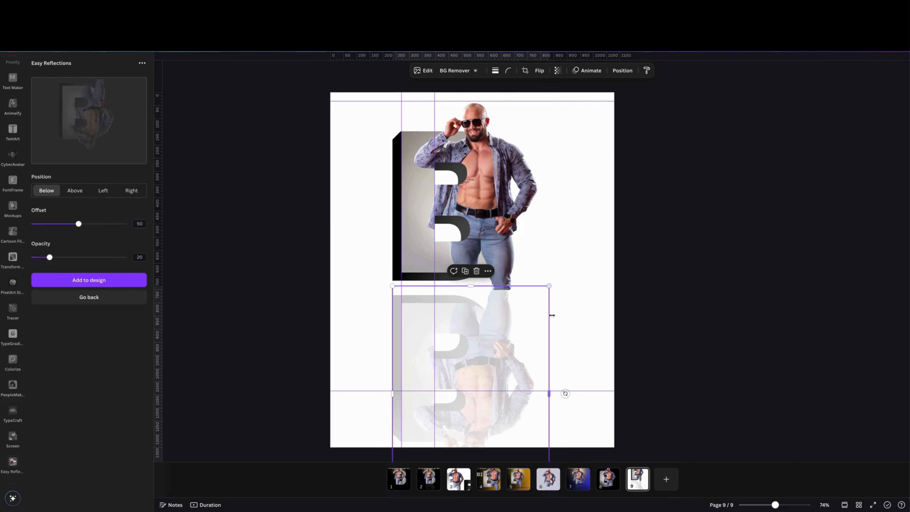
left_click(771, 504)
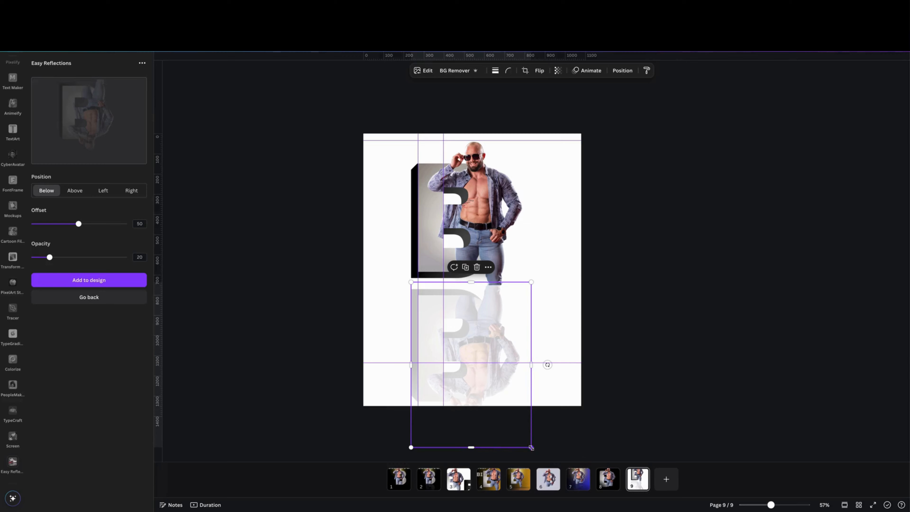
left_click_drag(532, 448, 533, 450)
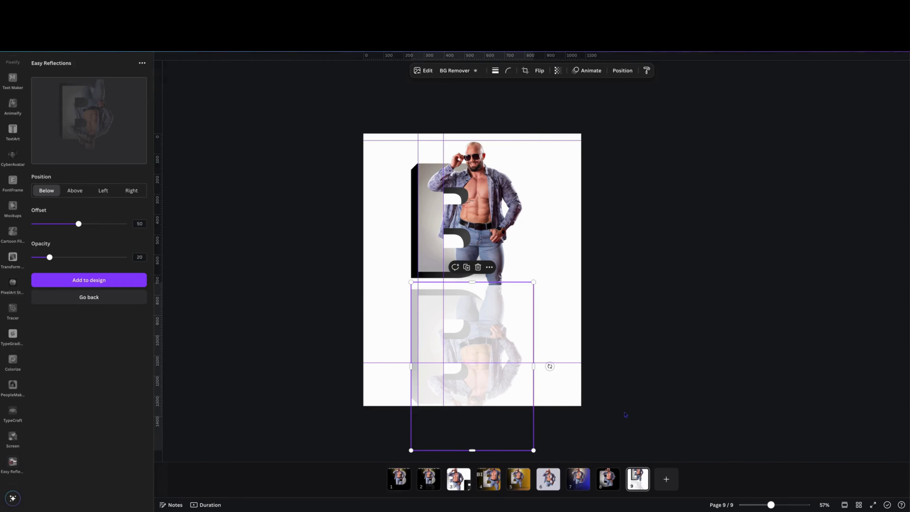
left_click(642, 264)
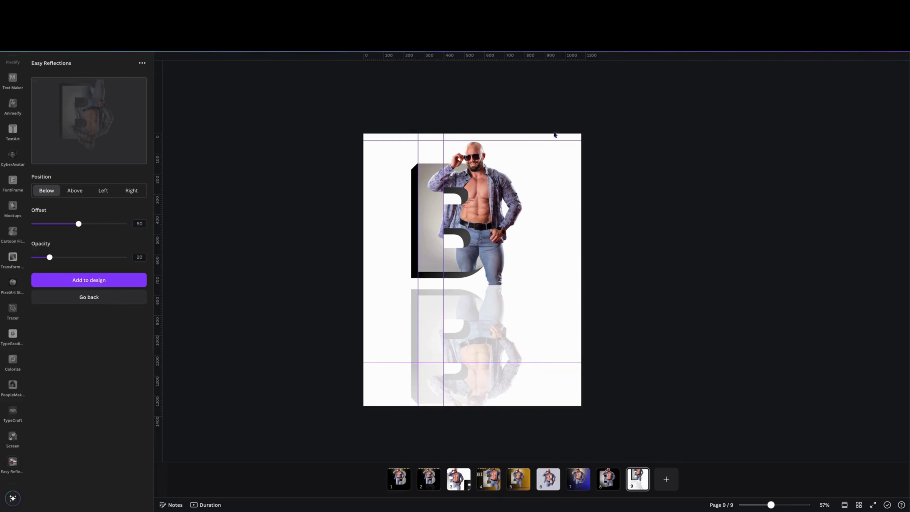
Step: Set the page background to the default black-to-blue gradient after trying the black-to-grey one
left_click(570, 169)
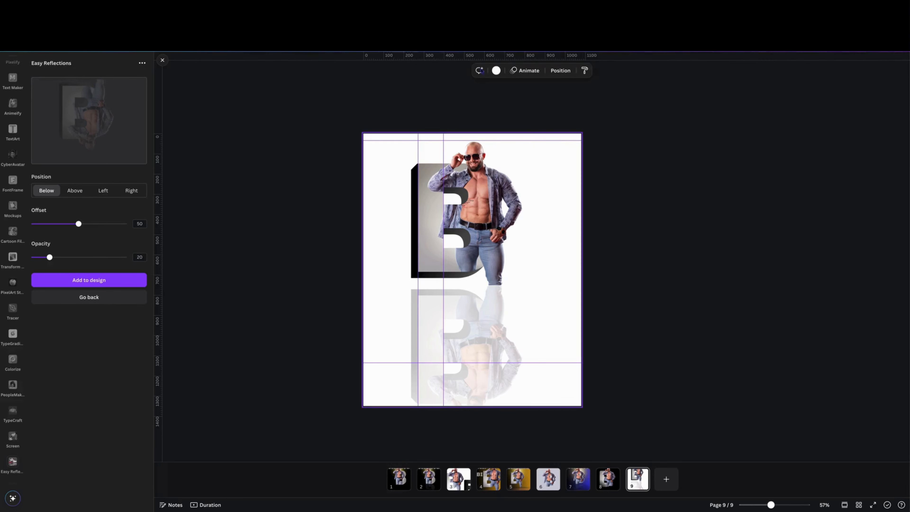
left_click(495, 71)
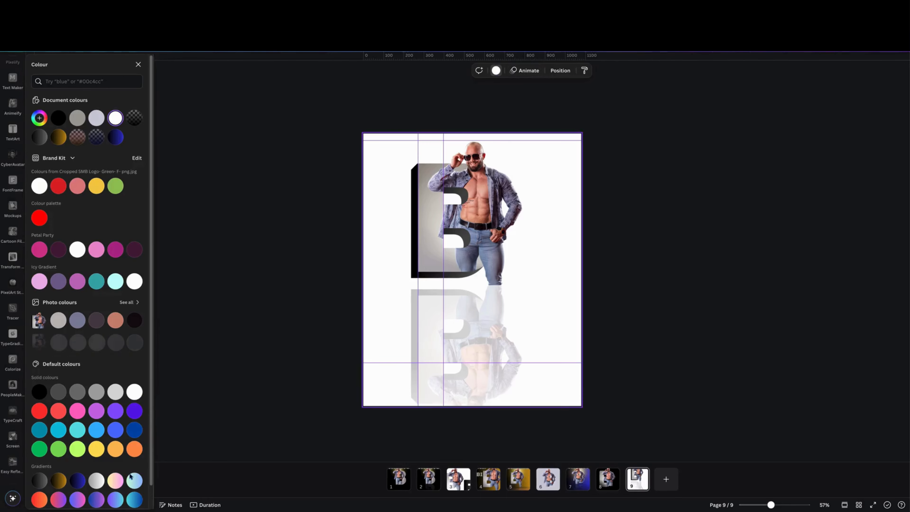
left_click(40, 479)
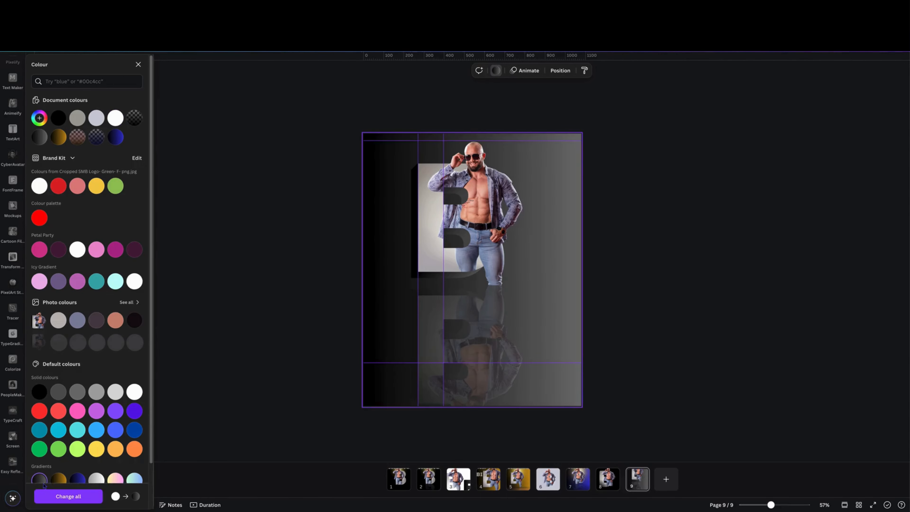
left_click(78, 479)
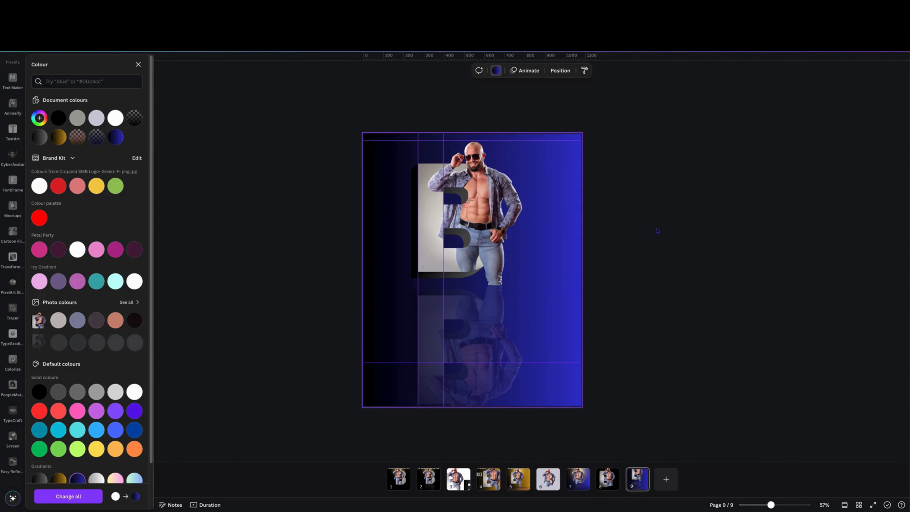
left_click(703, 243)
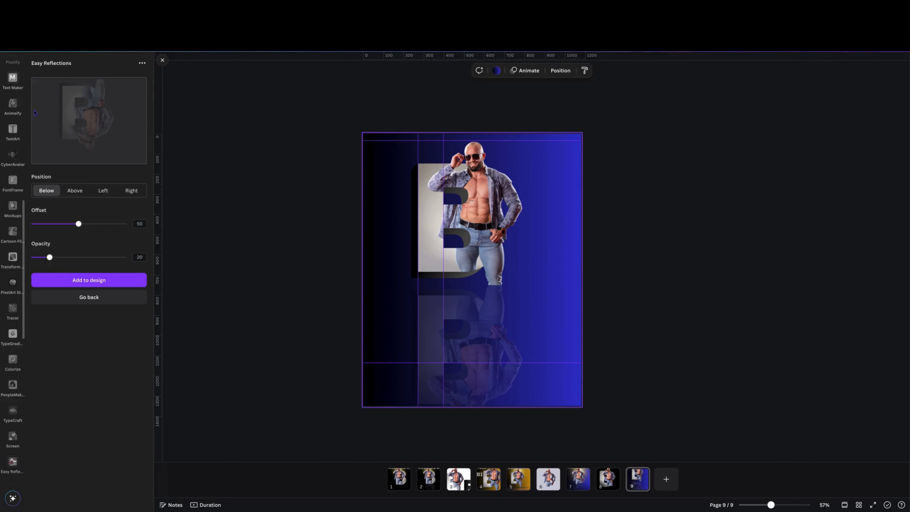
Step: Add a square to the page and fill it with a two-colour gradient in the top-to-bottom linear style
scroll(12, 235, "down", 5)
scroll(12, 237, "up", 5)
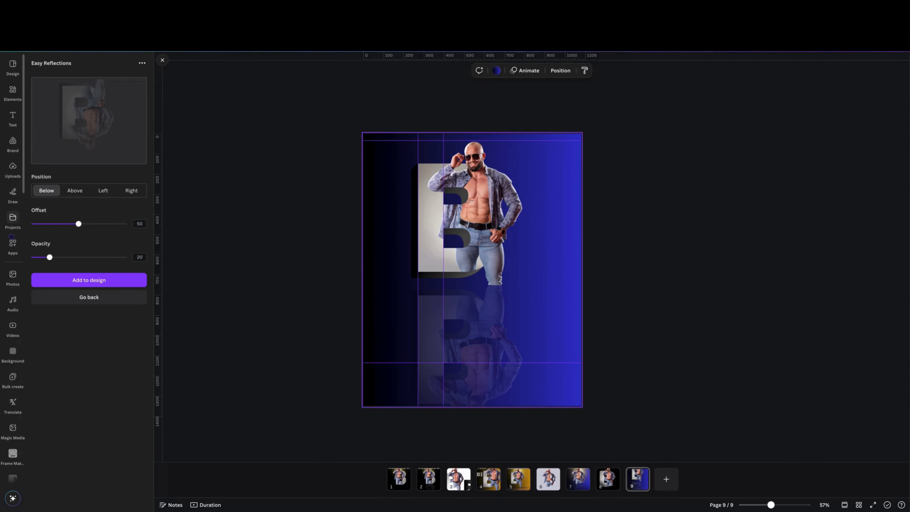
left_click(13, 90)
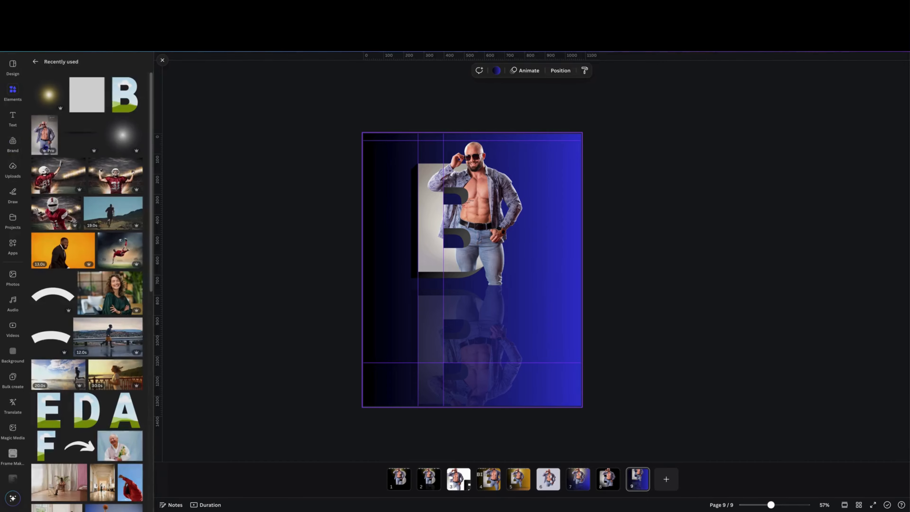
left_click(87, 98)
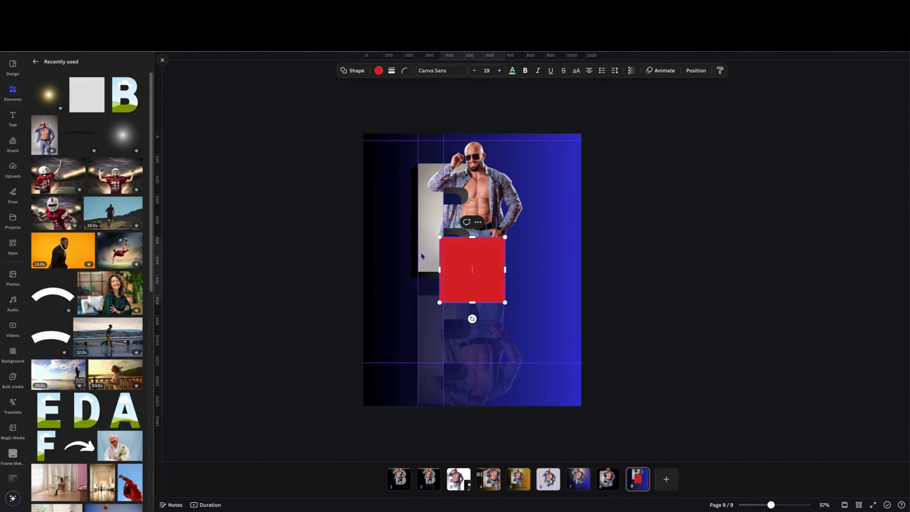
left_click(378, 70)
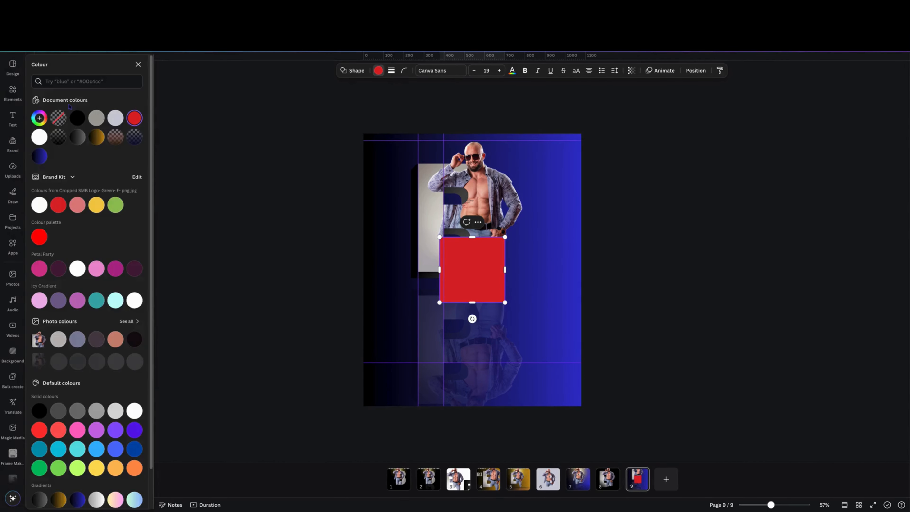
left_click(40, 118)
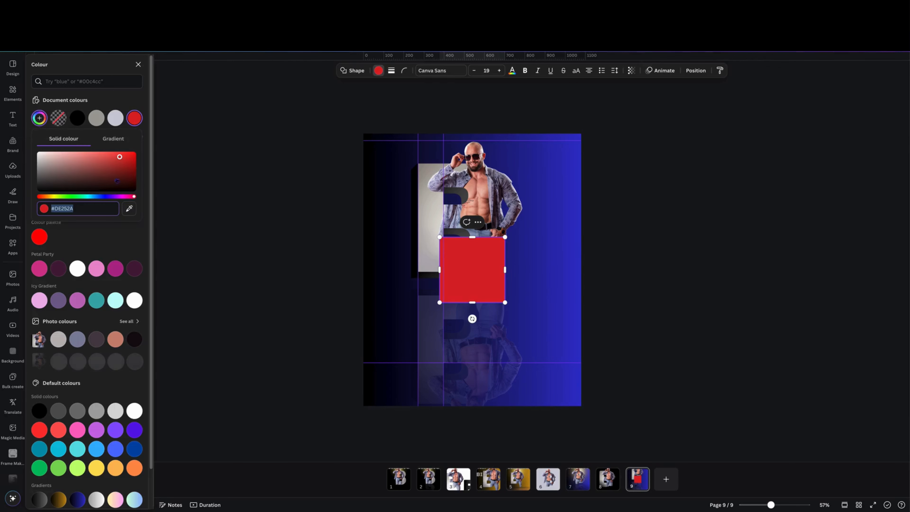
left_click(116, 139)
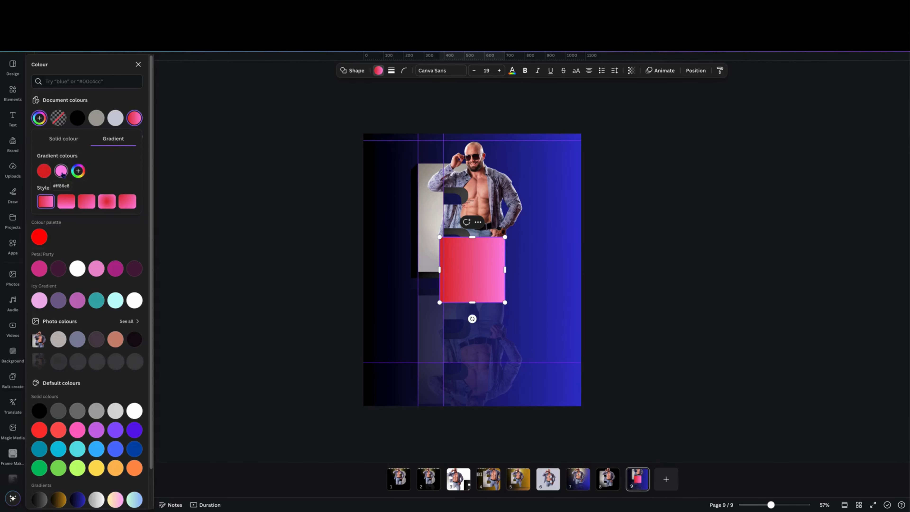
left_click(43, 172)
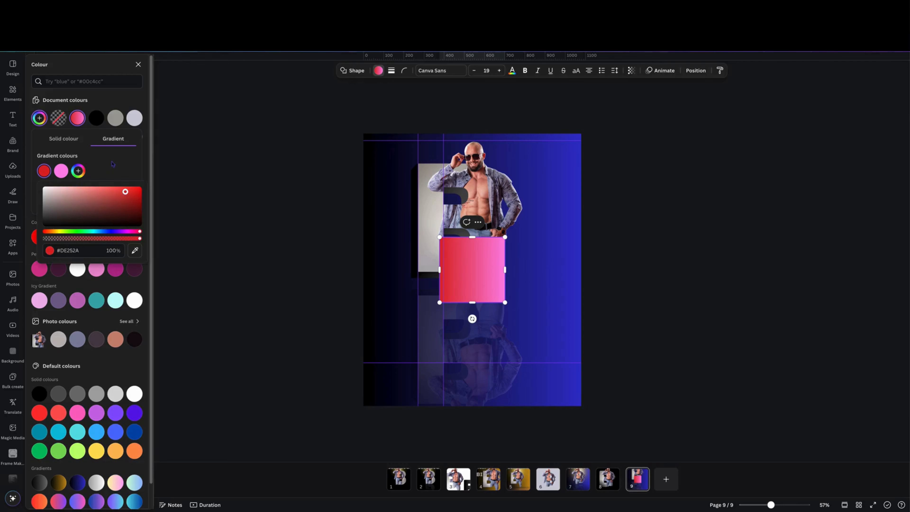
left_click(78, 185)
left_click(66, 202)
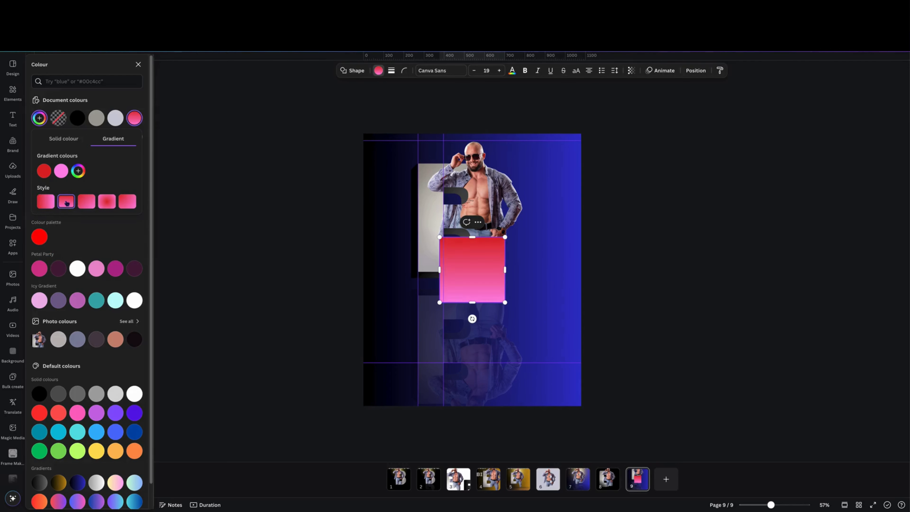
Step: Sample dark colours from the screen for the square's gradient: #252627 for the first stop and #0A0A27 for the second
left_click(42, 172)
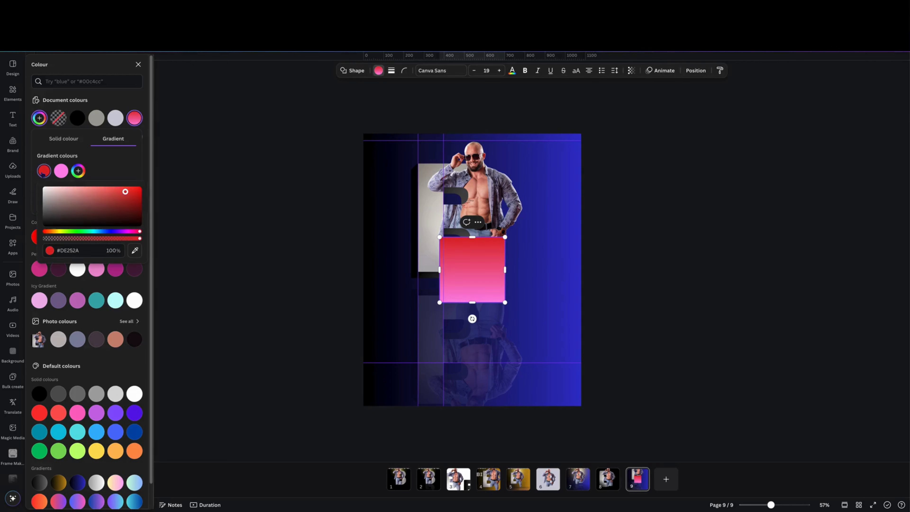
left_click(135, 250)
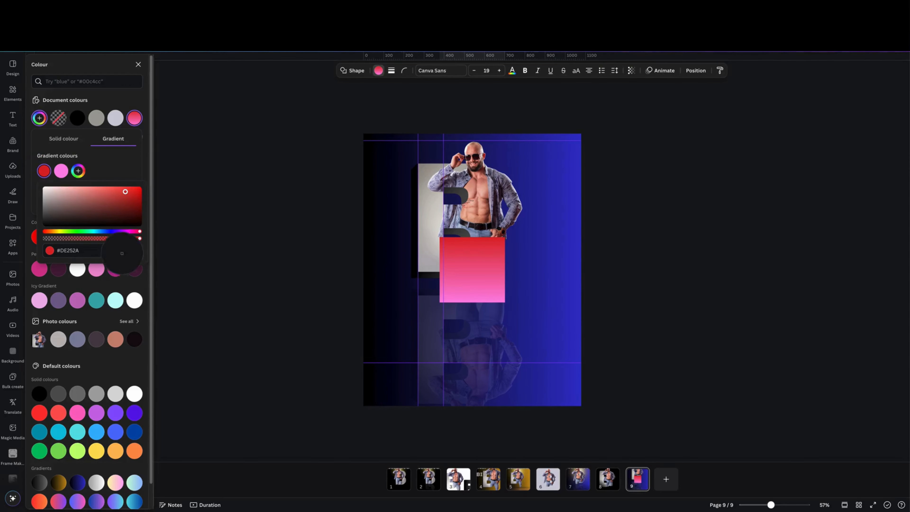
left_click(123, 166)
left_click(60, 173)
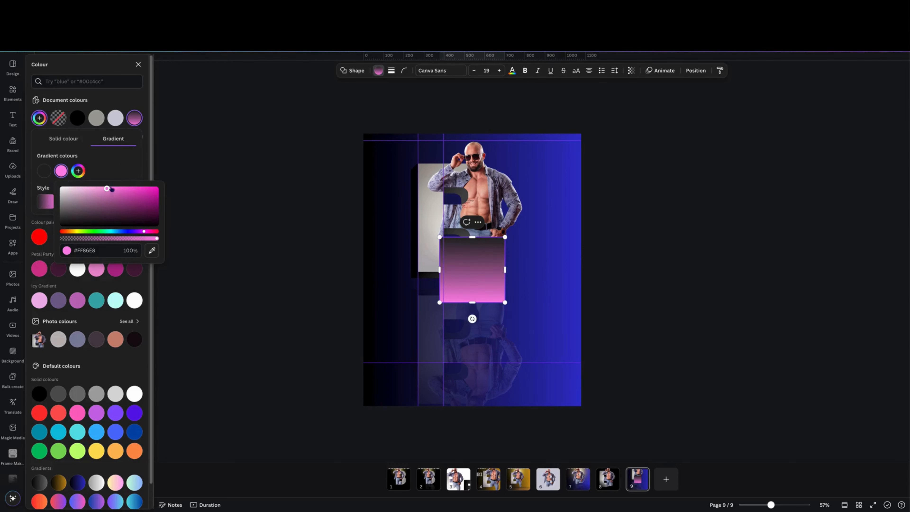
left_click(152, 250)
left_click(417, 331)
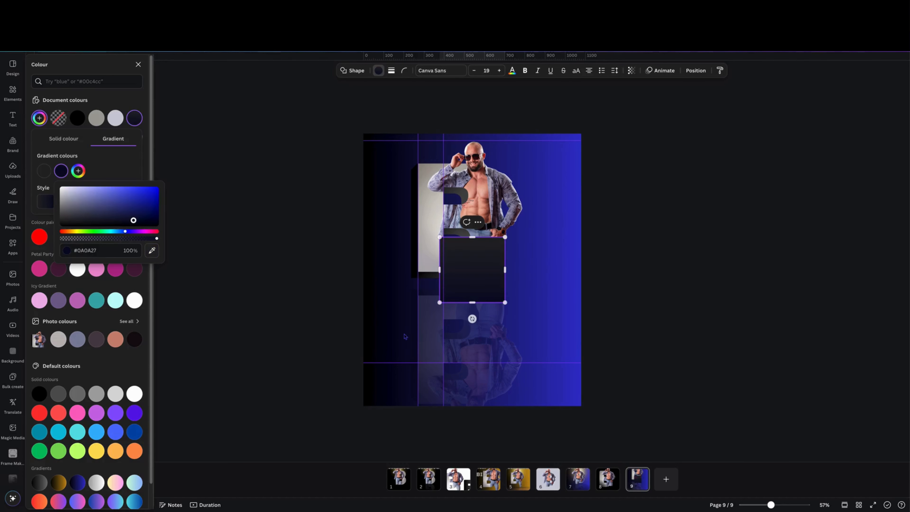
Step: Set the square's first gradient colour to #000000 with 0% opacity
left_click(43, 171)
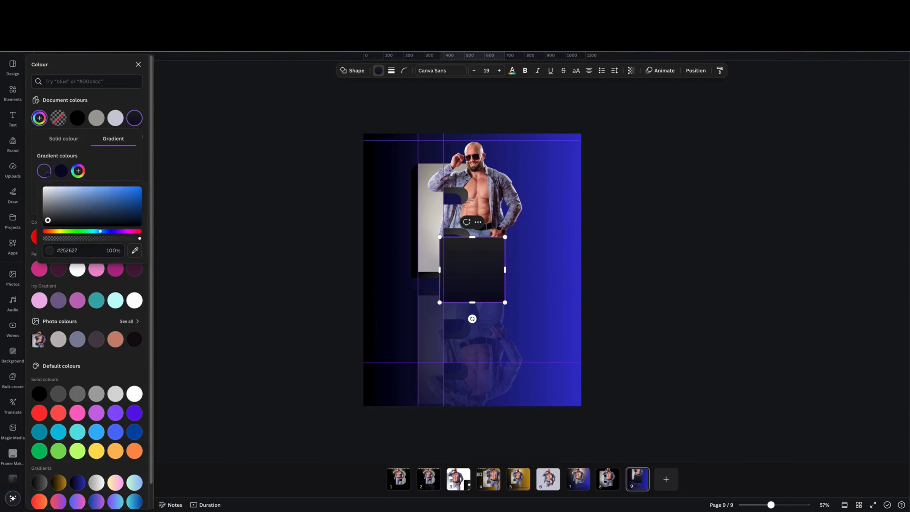
left_click_drag(48, 220, 45, 224)
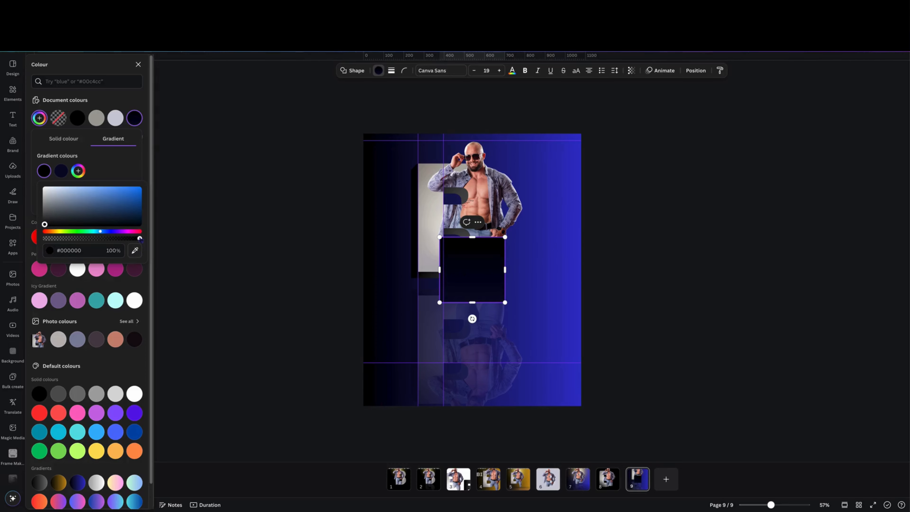
left_click_drag(140, 239, 23, 238)
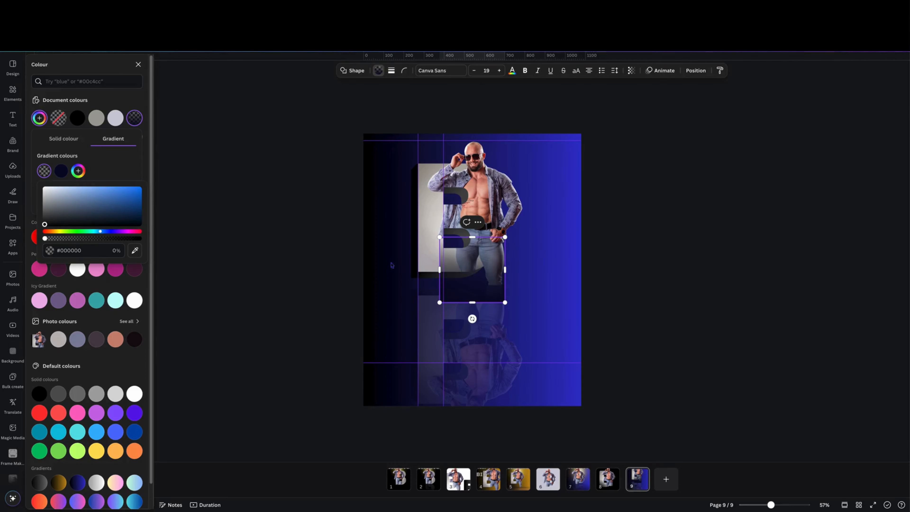
left_click(469, 268)
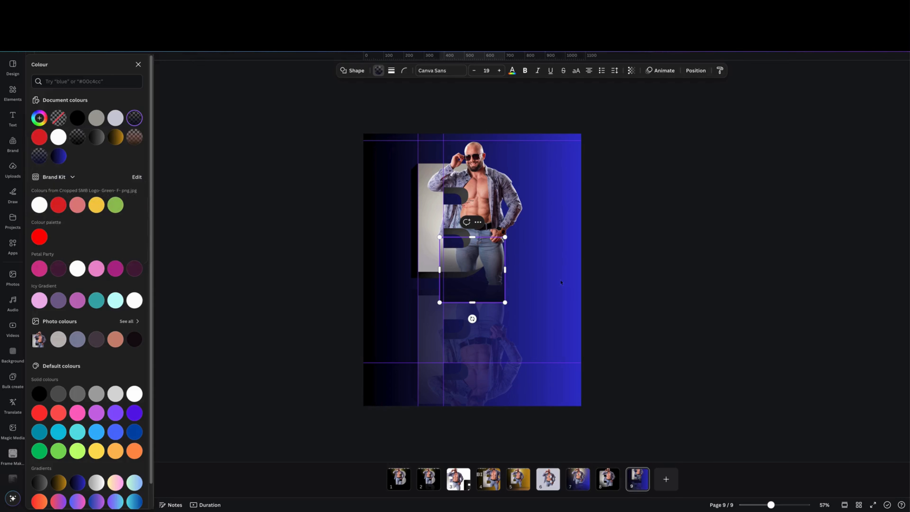
Step: Stretch the gradient square across the page width from the man's feet to the page bottom, and remove both vertical guides
left_click(512, 309)
left_click_drag(476, 291, 580, 377)
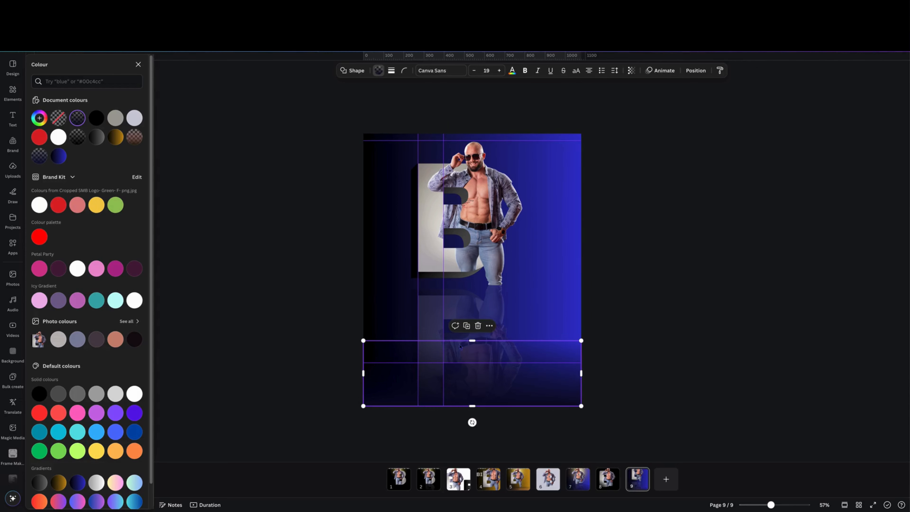
left_click_drag(473, 341, 473, 285)
left_click(706, 329)
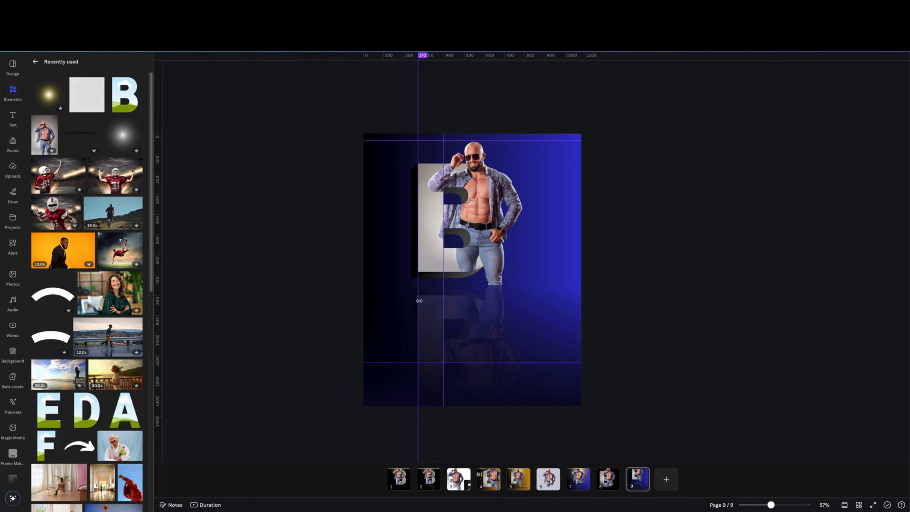
left_click_drag(418, 301, 349, 315)
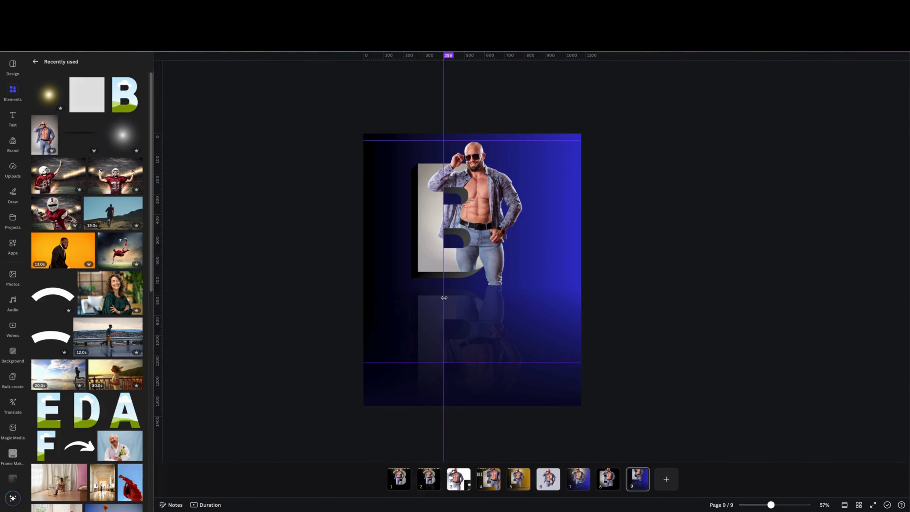
left_click_drag(444, 297, 686, 305)
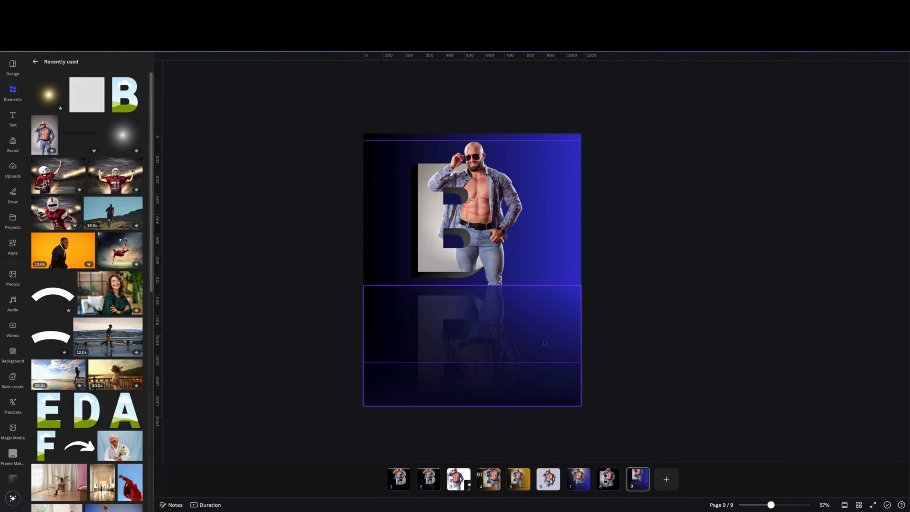
Step: Copy the MR BIG title from page 2 and paste it onto page 9
left_click(431, 474)
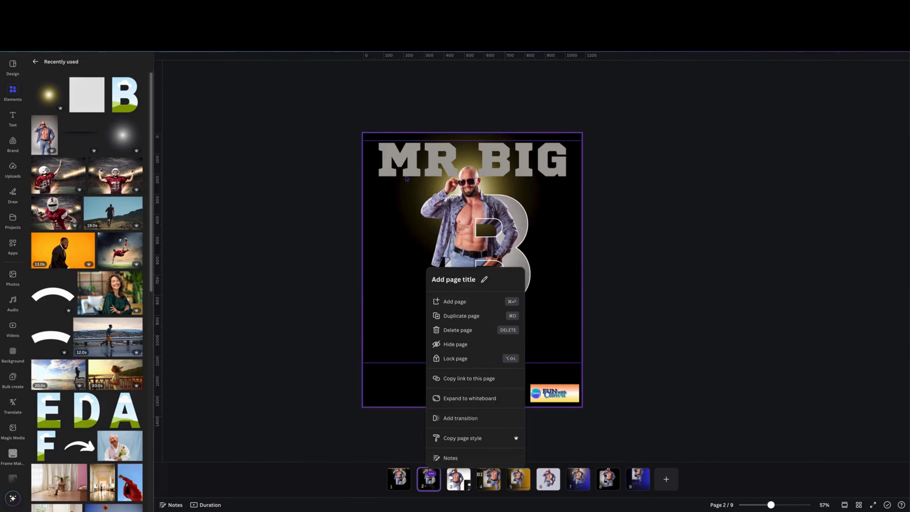
left_click(406, 178)
right_click(397, 159)
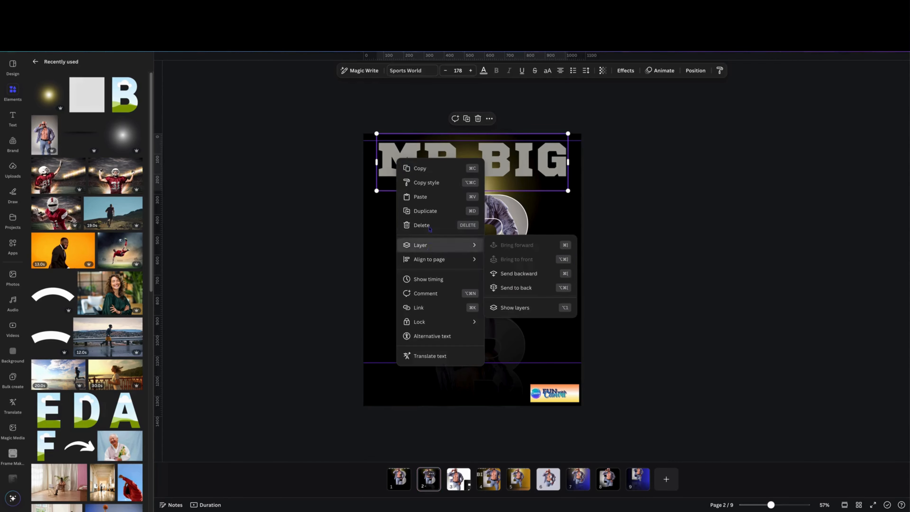
left_click(420, 168)
left_click(635, 476)
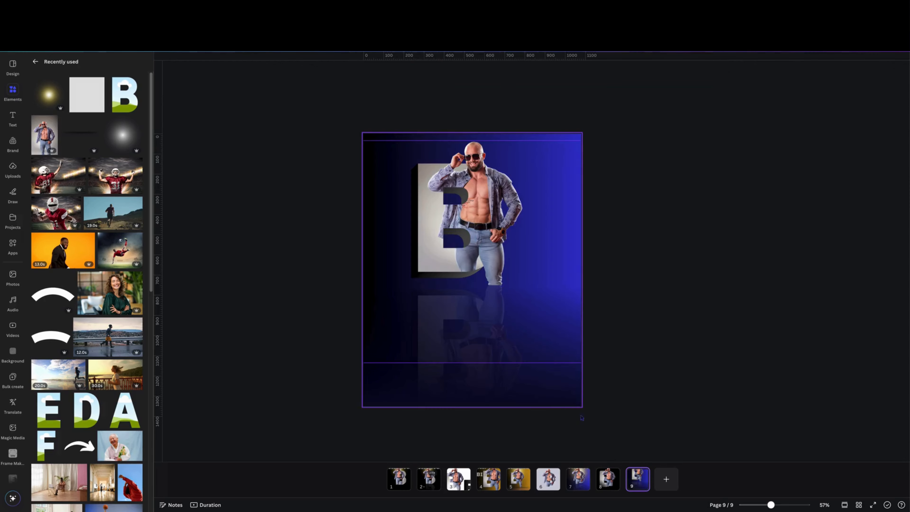
right_click(376, 154)
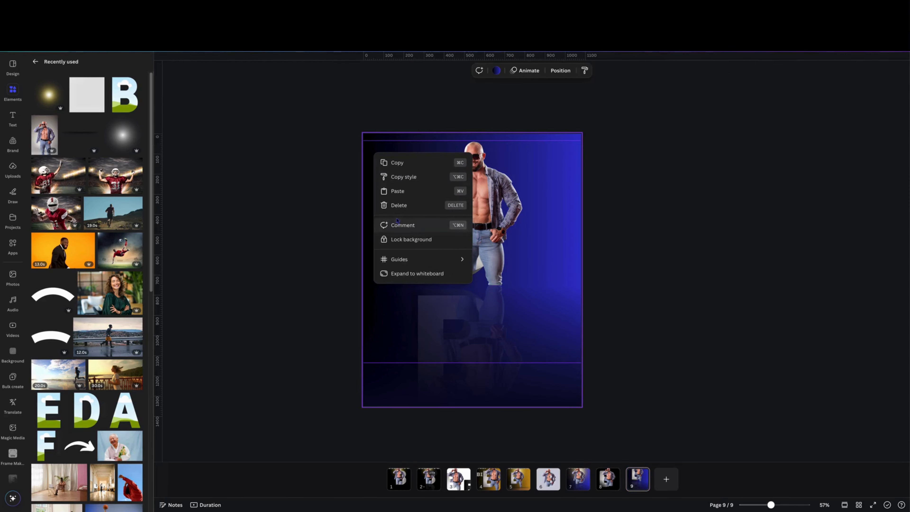
left_click(430, 191)
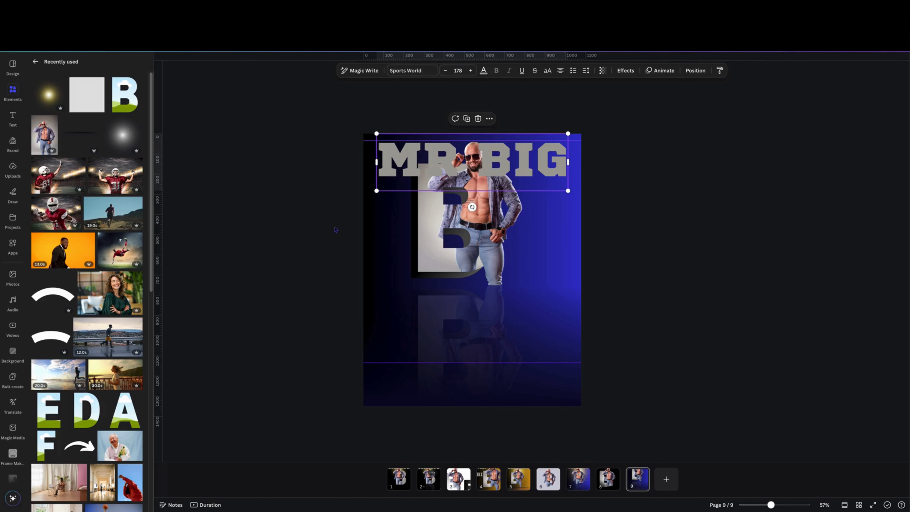
Step: Scale down the artwork, reflection and gradient overlay together and position them so the man's head sits just below the title's top
left_click_drag(335, 229, 612, 403)
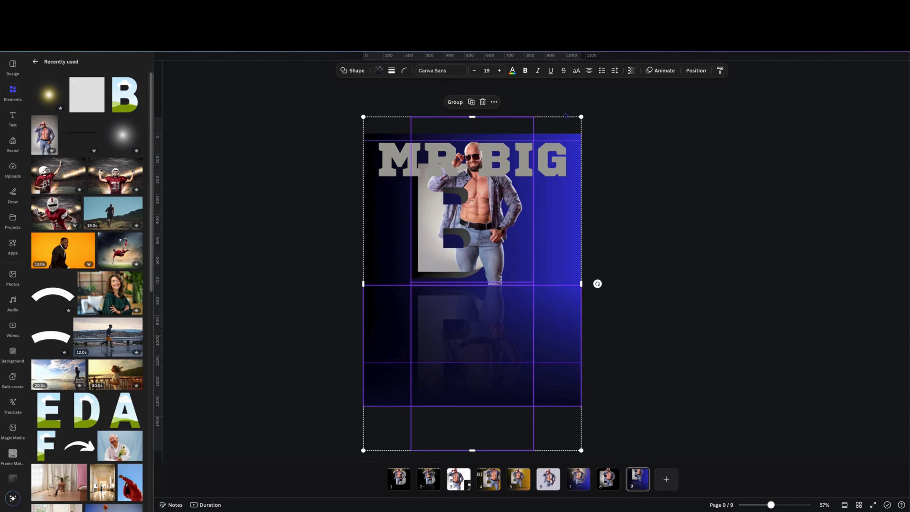
left_click_drag(584, 119, 570, 148)
left_click_drag(470, 219, 474, 217)
left_click(609, 219)
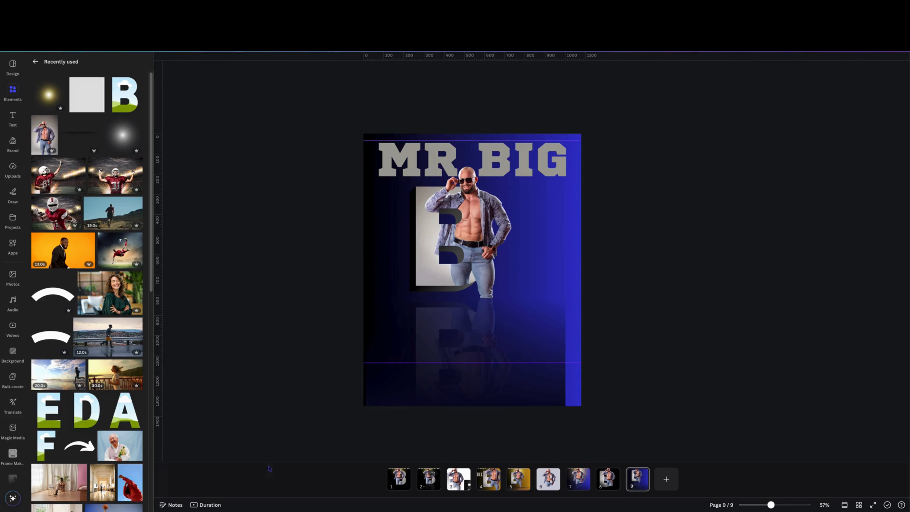
Step: Add the recently used Glow Light graphic and place it over the man's head
left_click(61, 83)
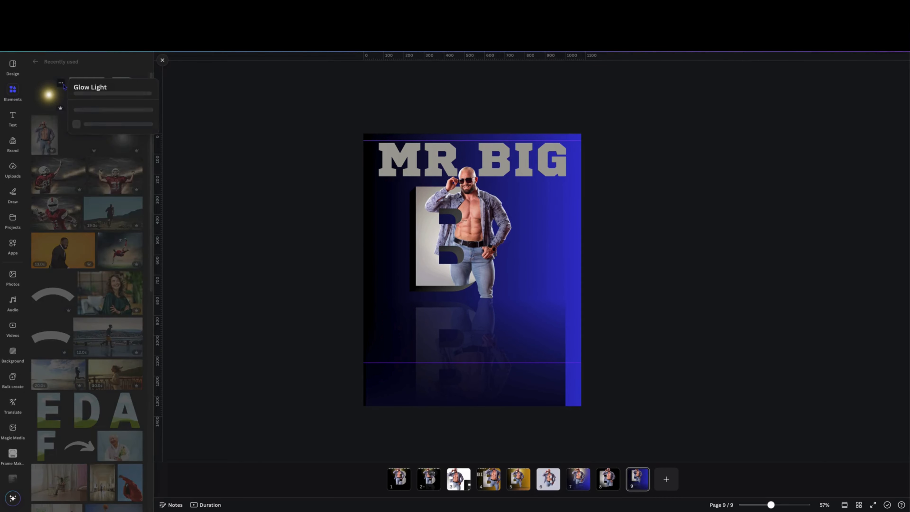
left_click(53, 107)
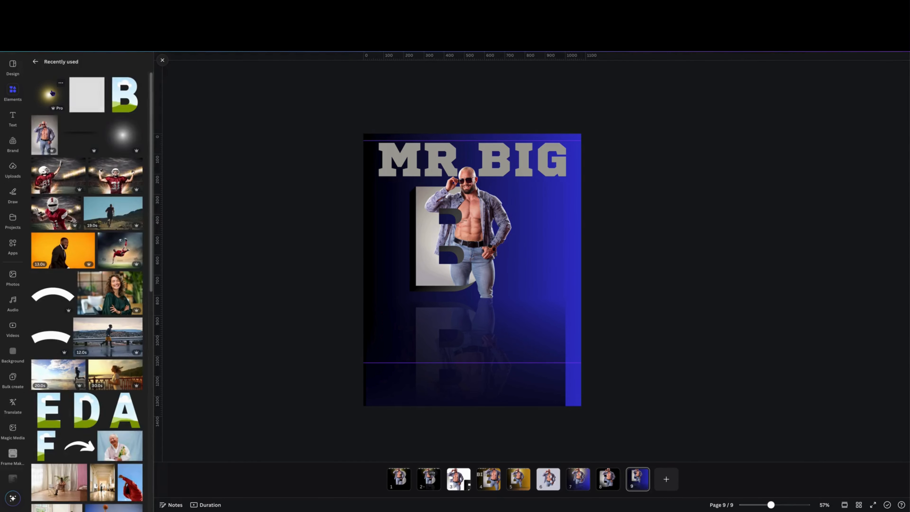
left_click(52, 93)
left_click_drag(474, 271, 468, 193)
Step: Move the glow layer directly above the background, enlarge it and recentre it behind the man
right_click(468, 194)
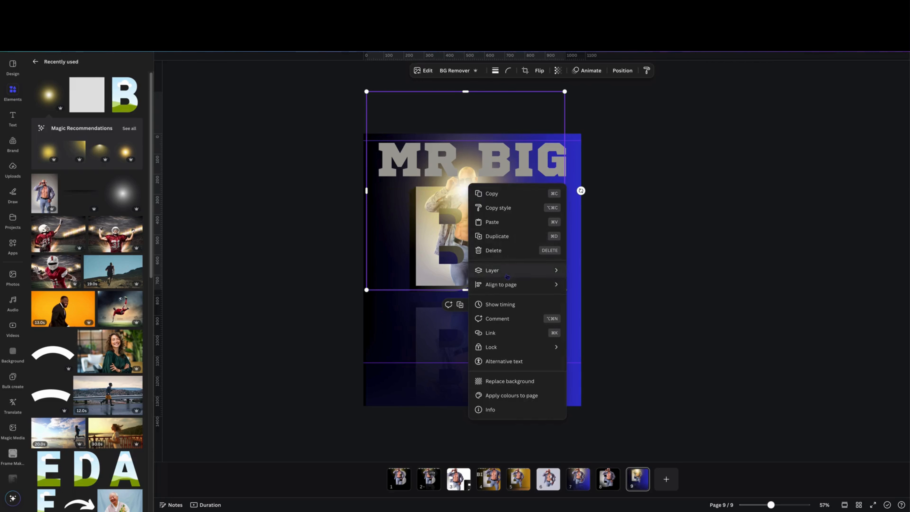
mouse_move(516, 271)
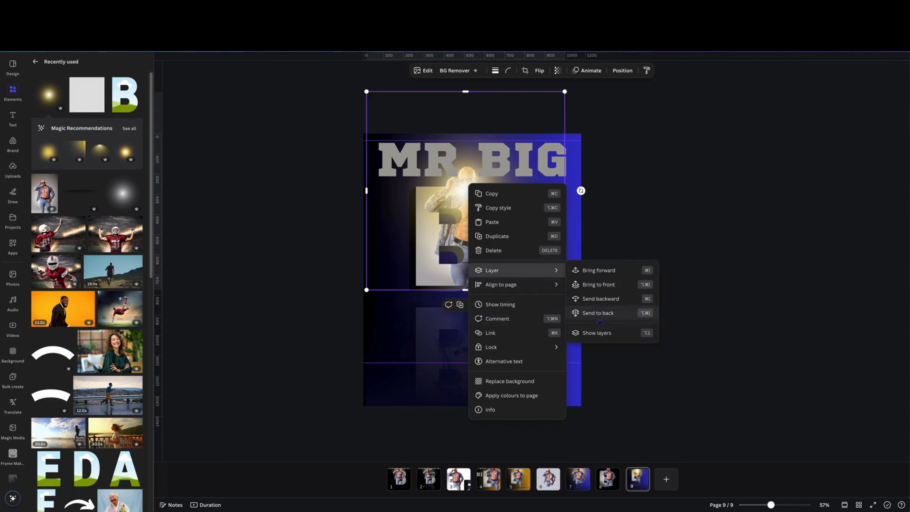
left_click(596, 333)
left_click_drag(106, 148, 105, 217)
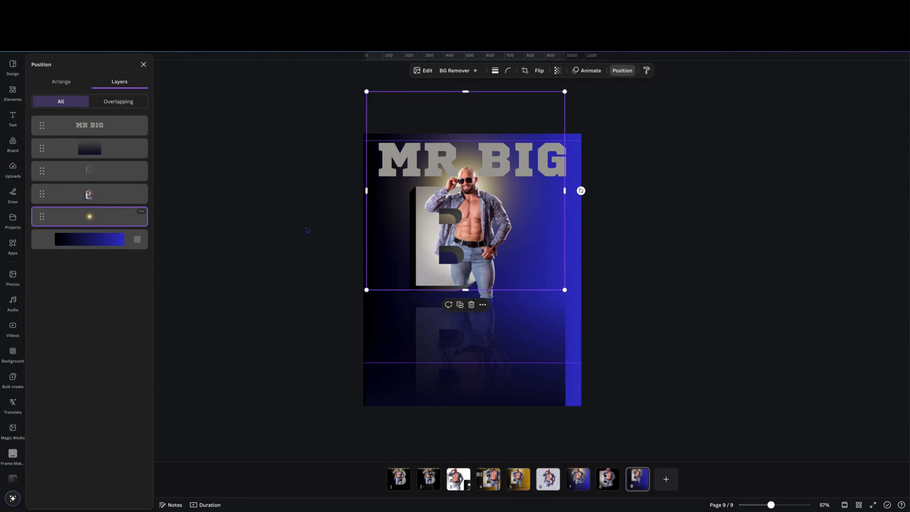
left_click_drag(570, 300, 635, 363)
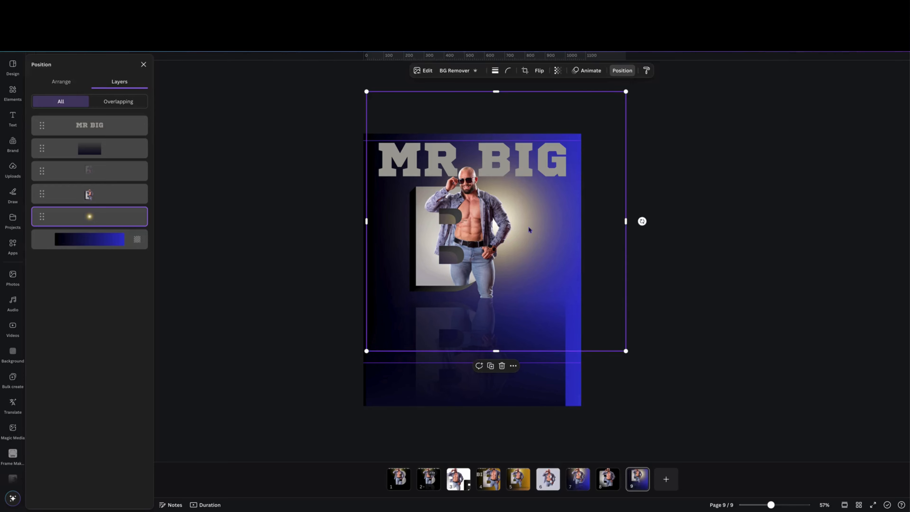
left_click_drag(527, 226, 498, 209)
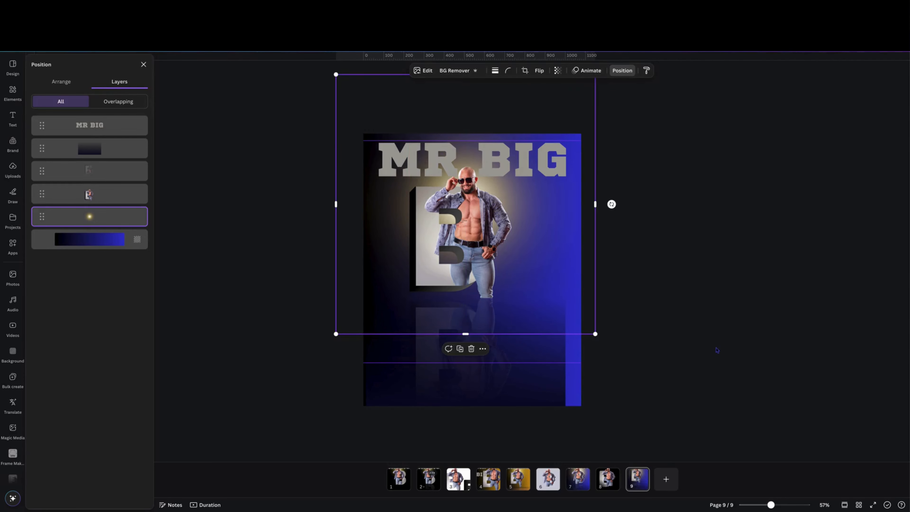
Step: Widen the gradient overlay on both sides so it spans the full page width
left_click(553, 381)
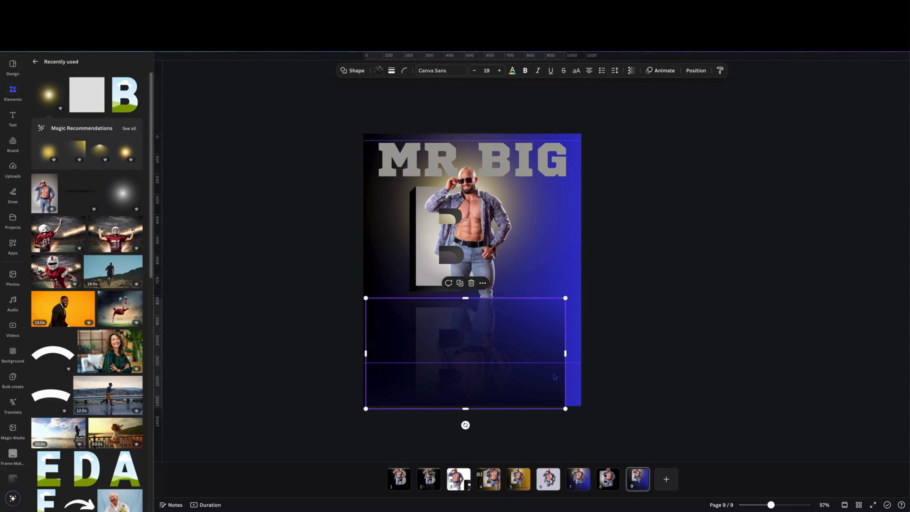
left_click_drag(565, 353, 580, 354)
left_click_drag(366, 353, 362, 354)
left_click(755, 388)
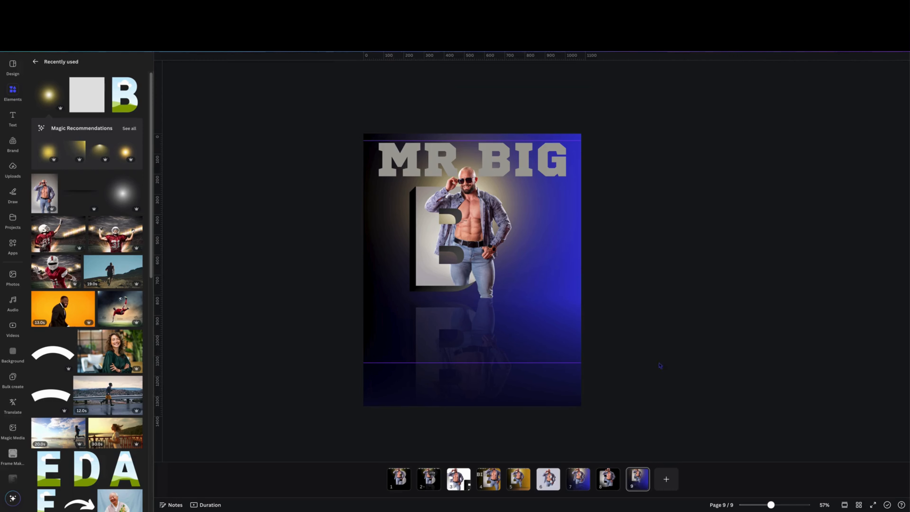